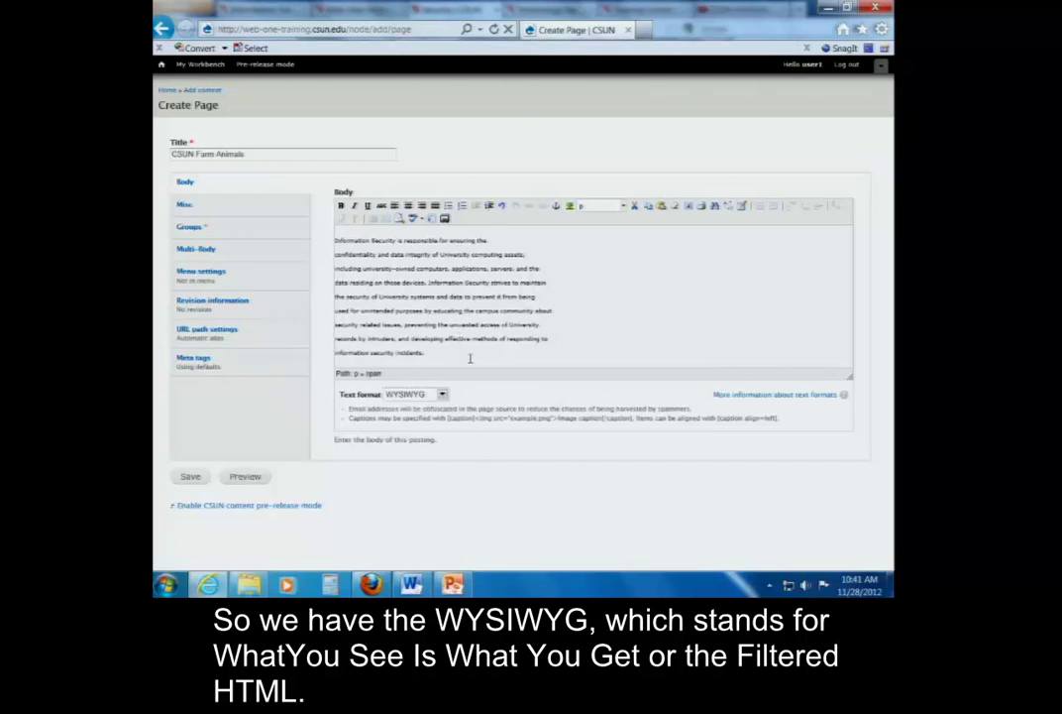
Step: View the body text in Filtered HTML format, return it to WYSIWYG, and enlarge the body editor to fit the whole text
left_click(442, 395)
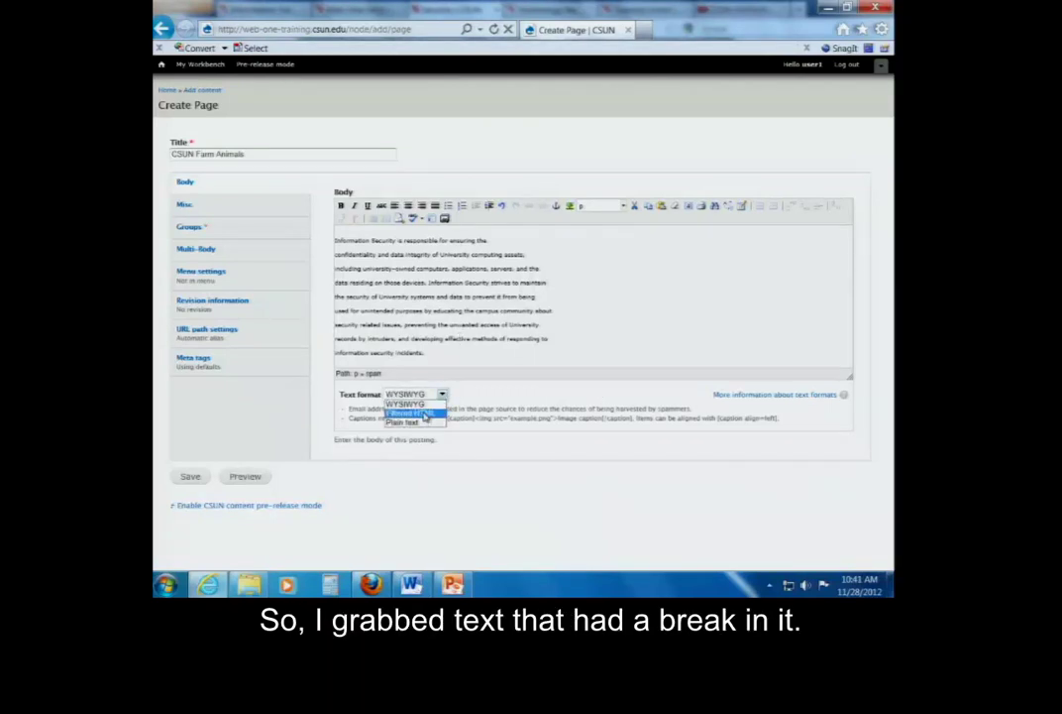
left_click(425, 413)
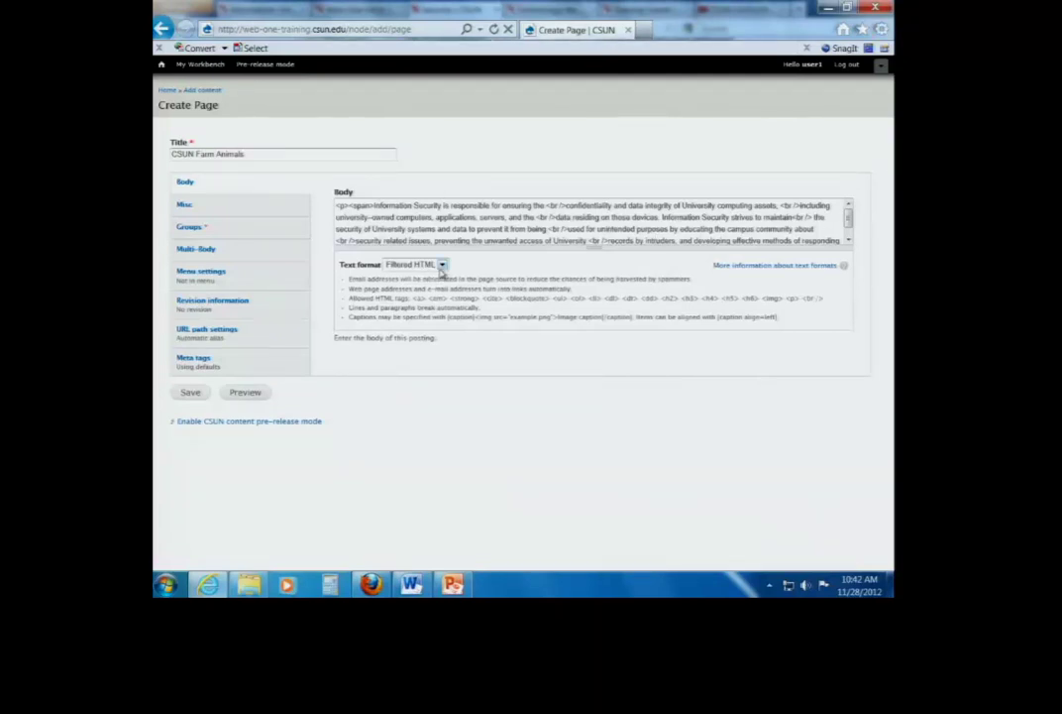
left_click(442, 265)
left_click(421, 283)
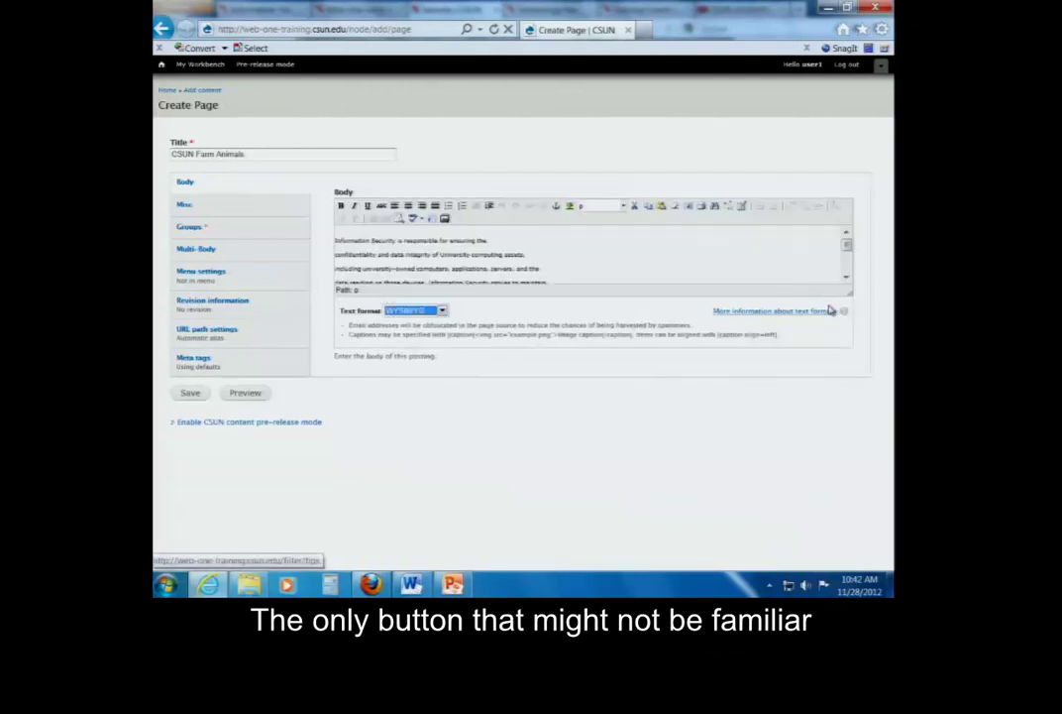
left_click_drag(851, 295, 847, 427)
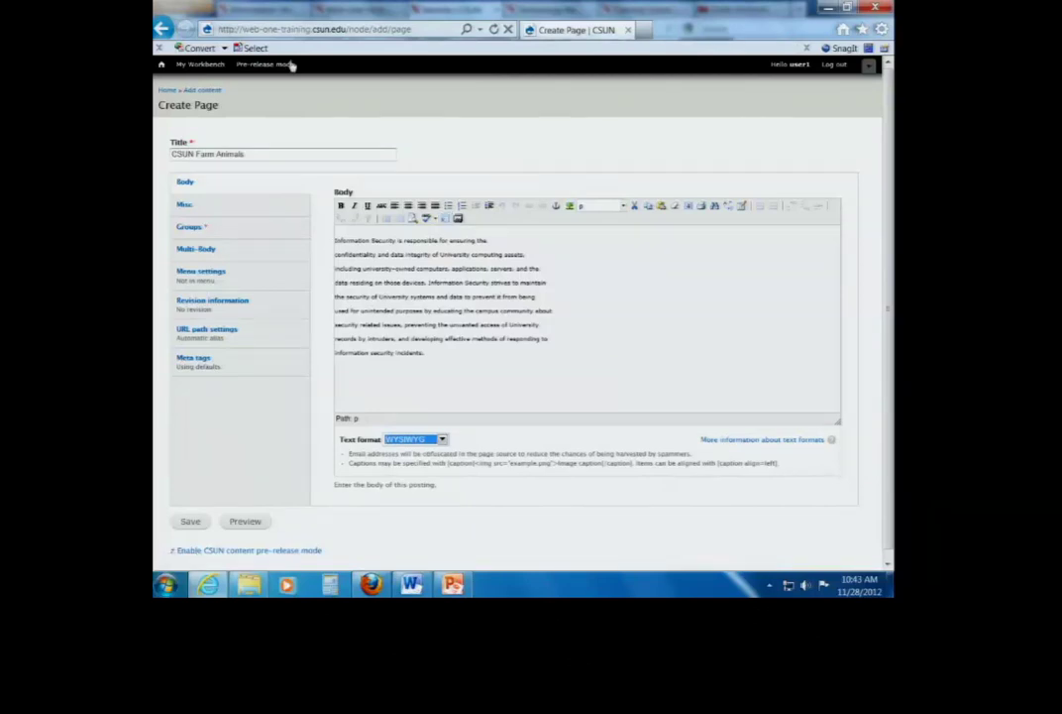
Step: Look through the available predefined content templates and close the dialog without inserting one
left_click(453, 219)
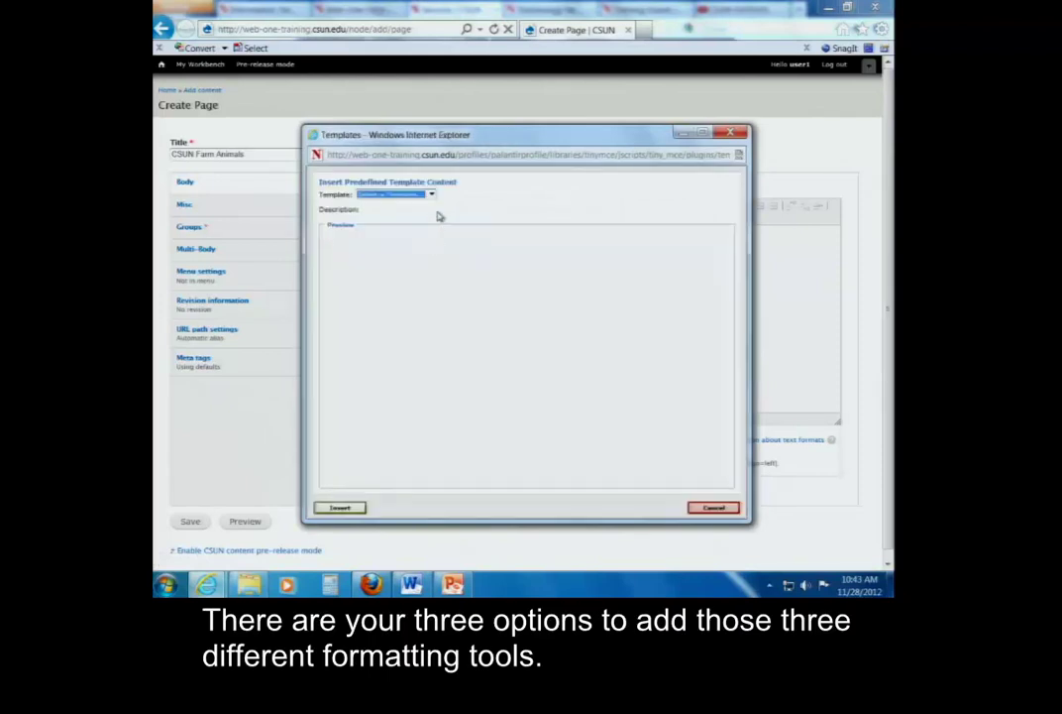
left_click(432, 195)
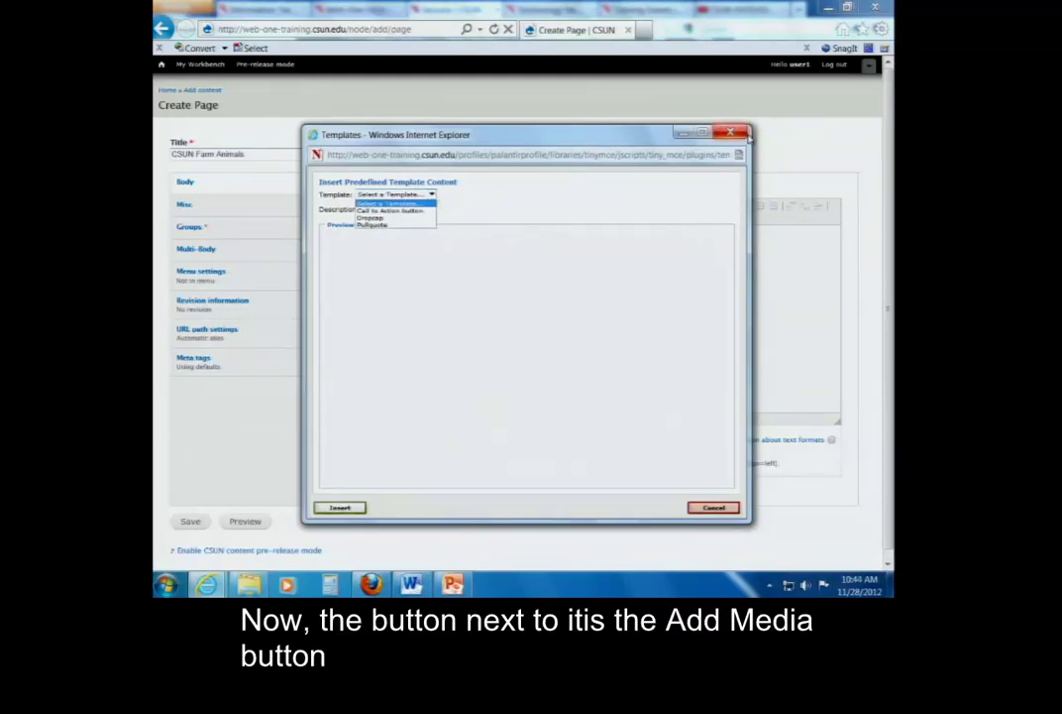
left_click(733, 133)
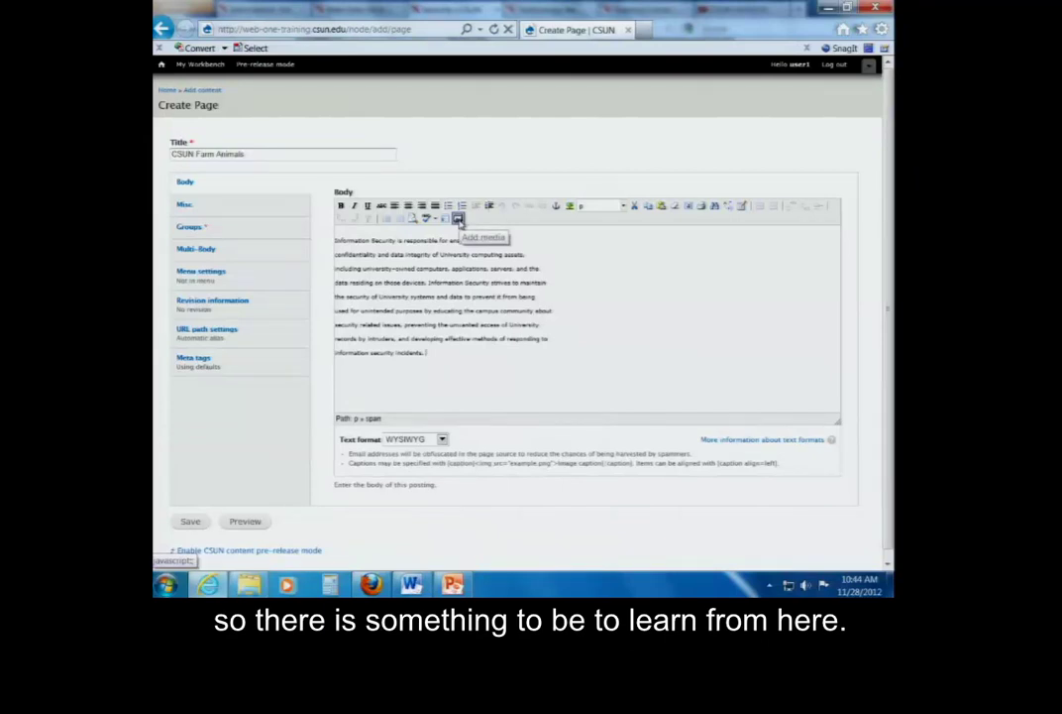
Step: Upload the image "92x92 kitten" from the removable disk as new media for the page body
left_click(458, 219)
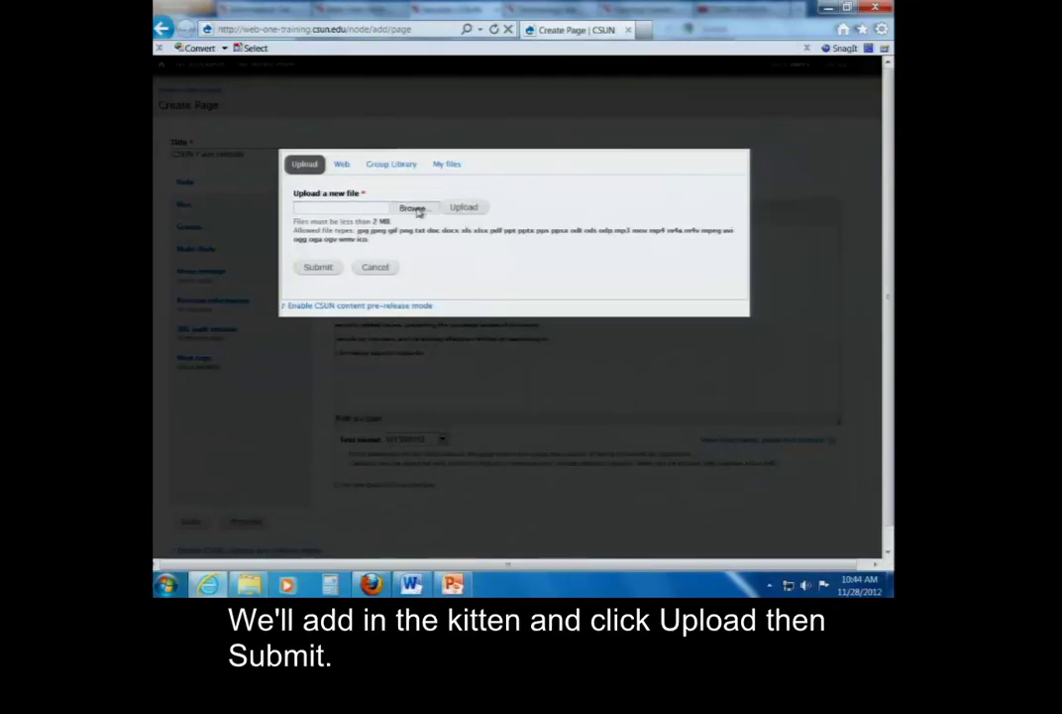
left_click(415, 208)
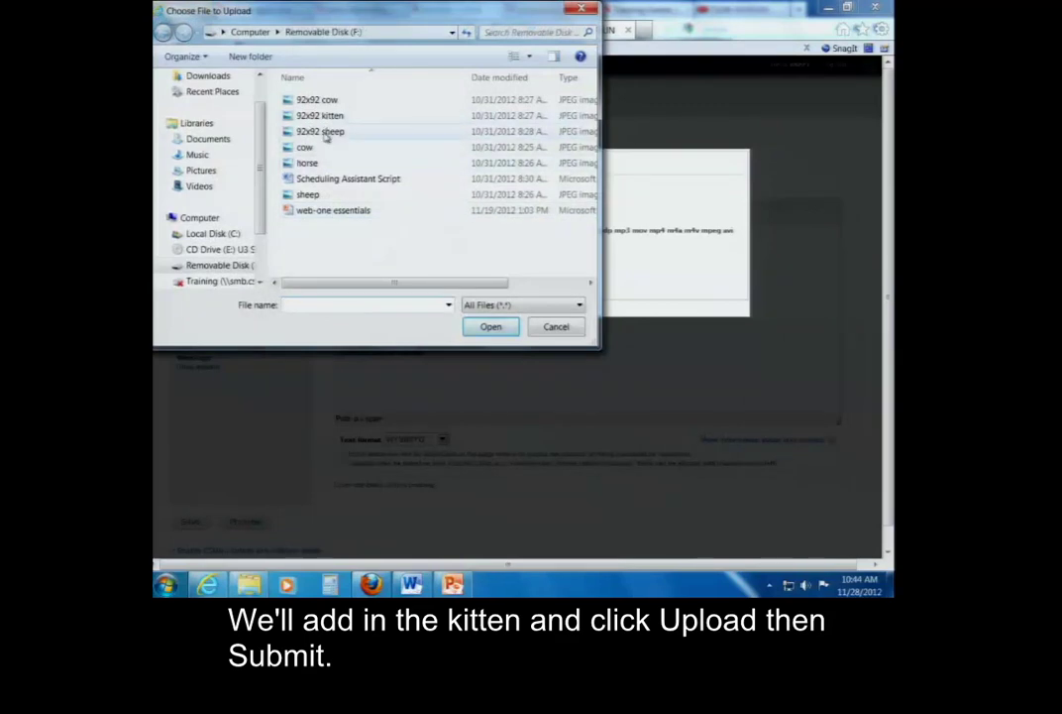
left_click(330, 116)
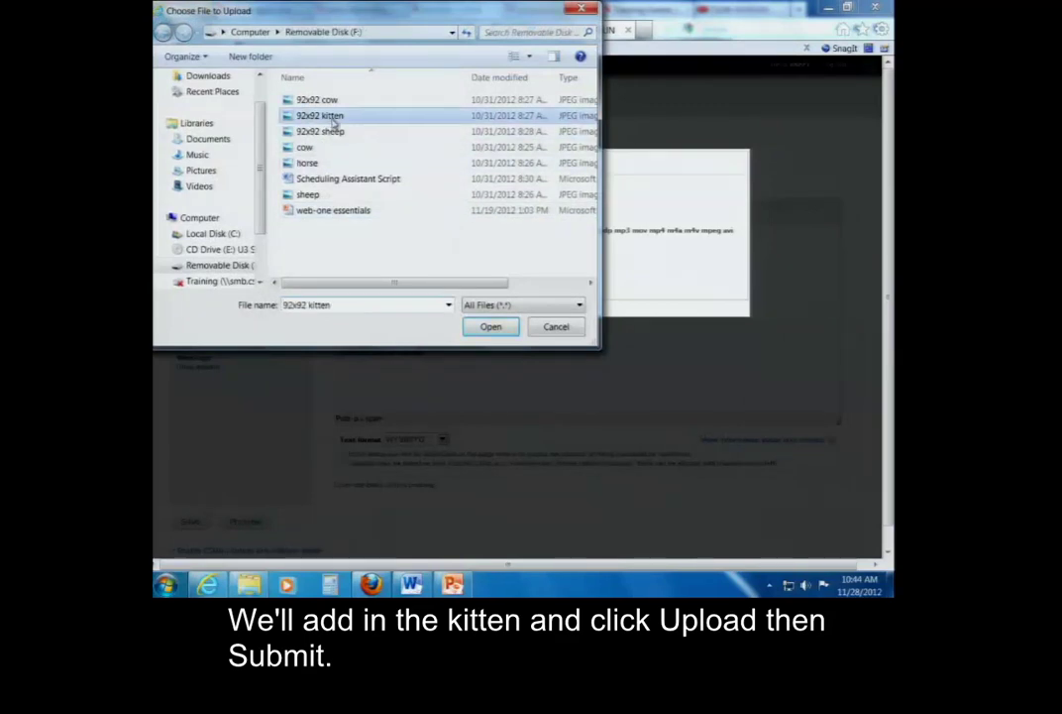
left_click(503, 329)
left_click(464, 207)
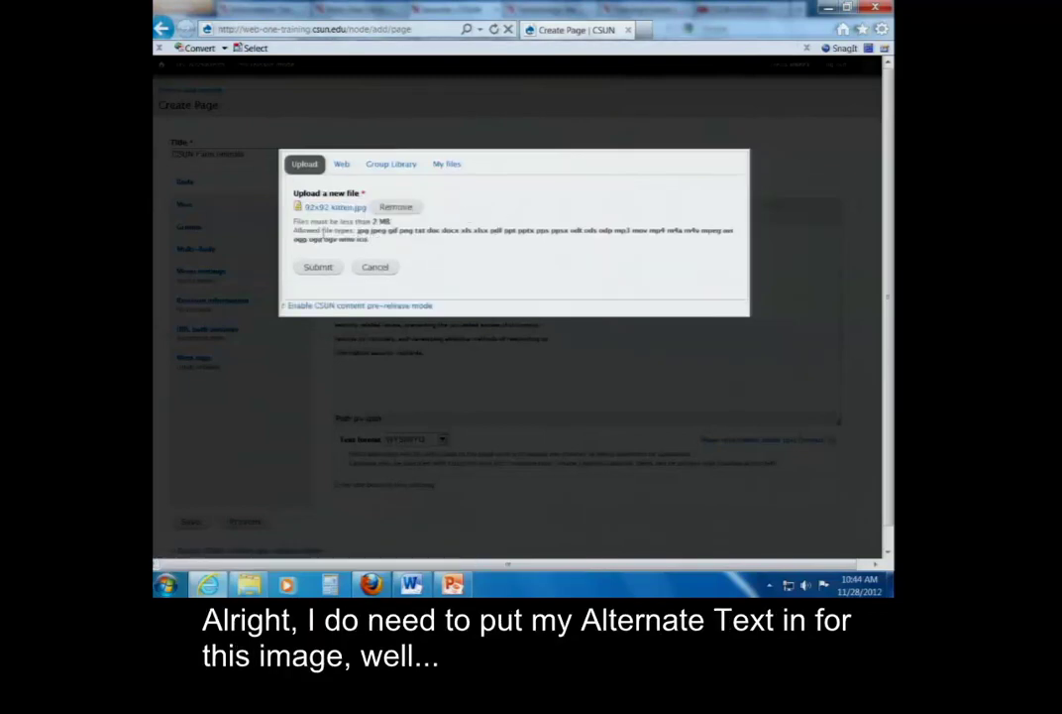
left_click(318, 267)
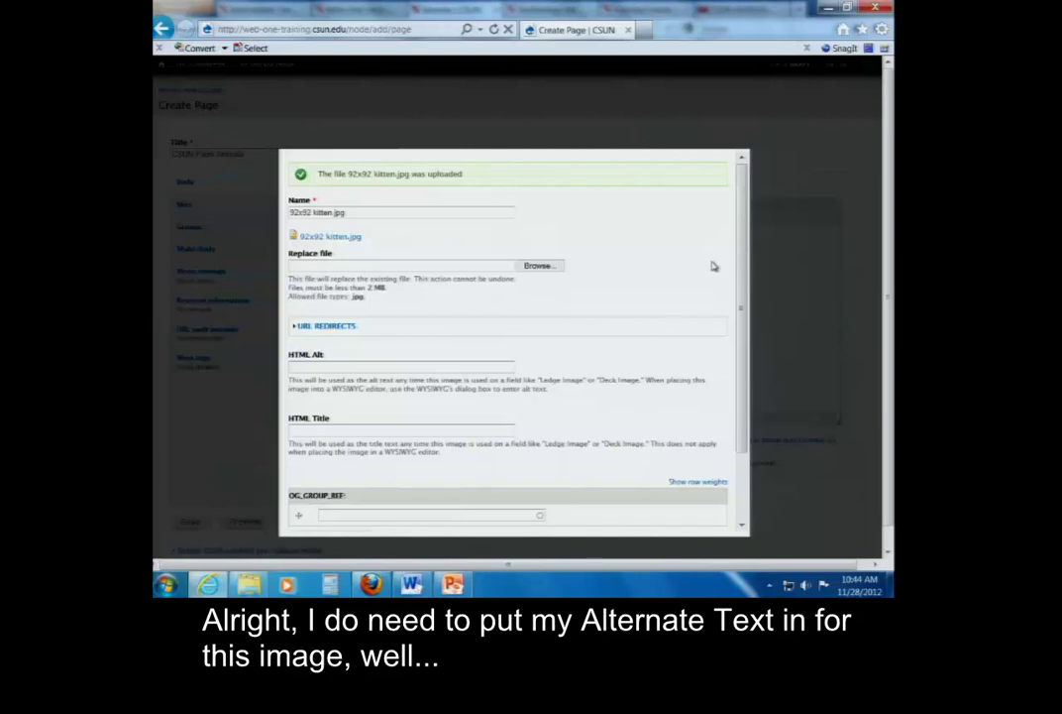
Step: Save the kitten image with the HTML alt text "Kitten jumping" and embed it in the body in Large format
scroll(744, 269, "down", 1)
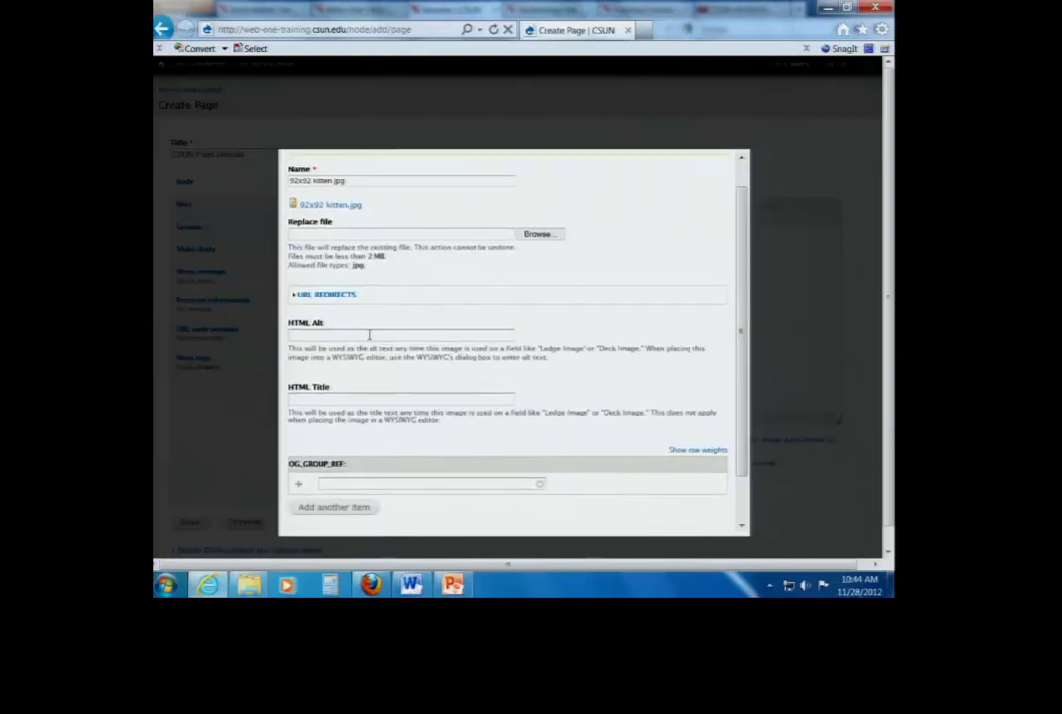
left_click(368, 332)
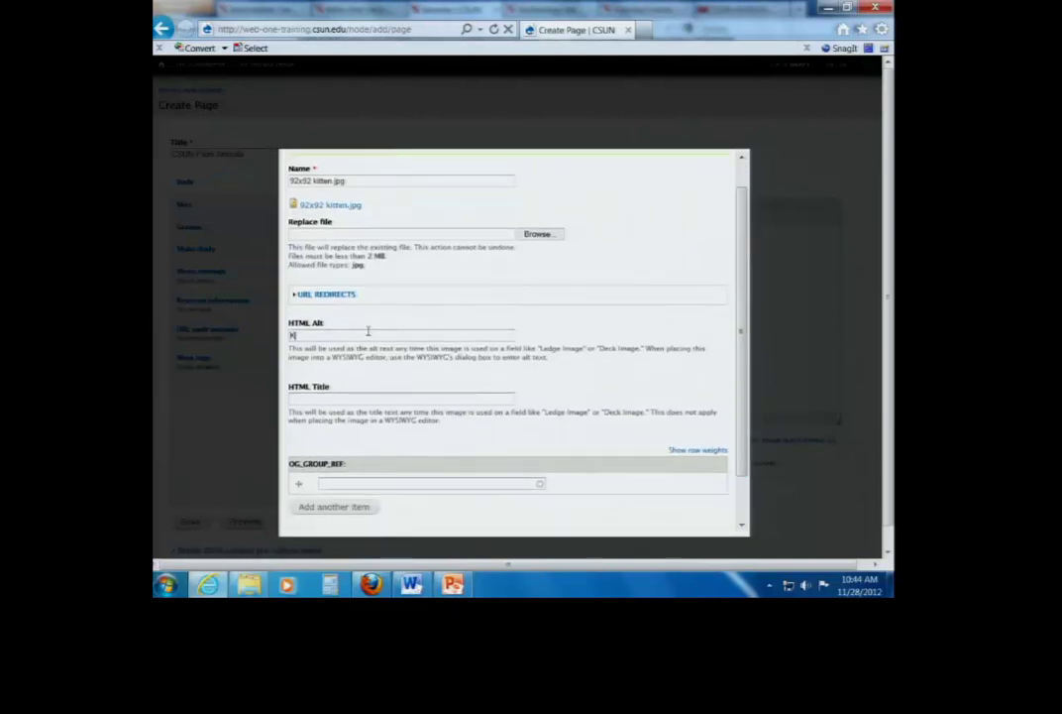
type("Kitten jumping")
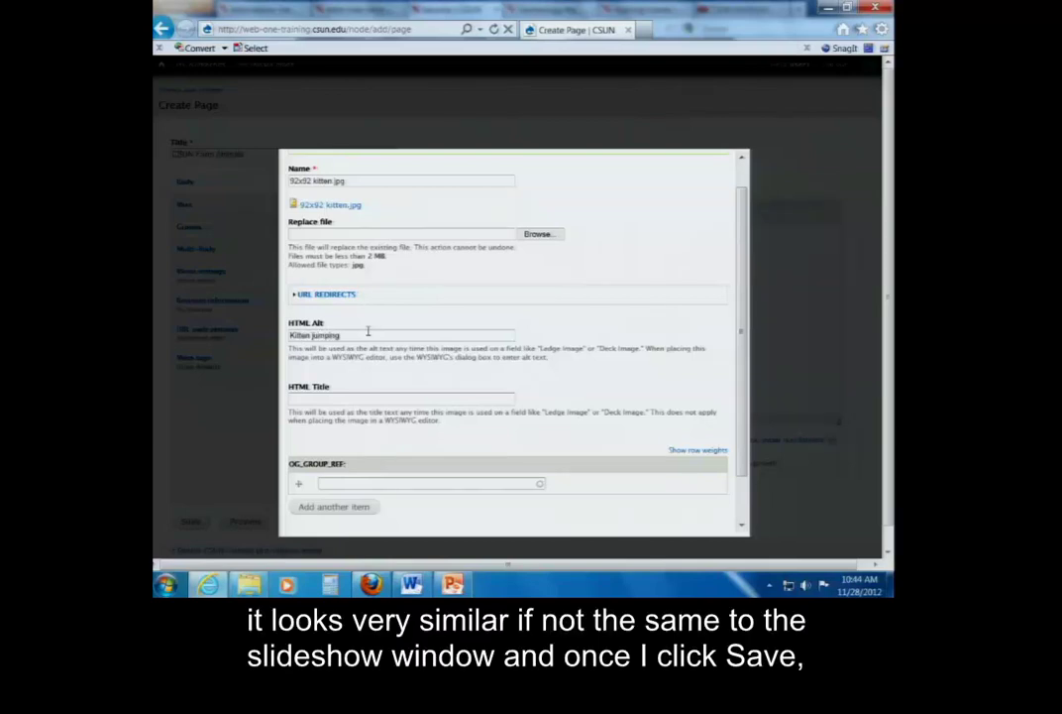
scroll(748, 334, "down", 1)
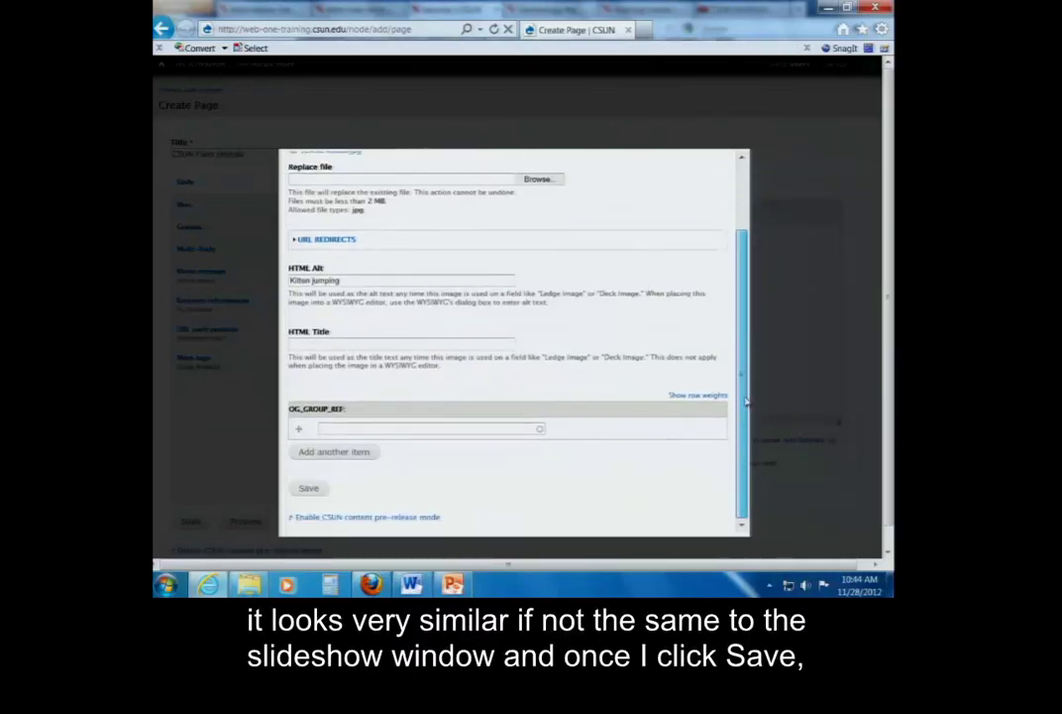
left_click(310, 489)
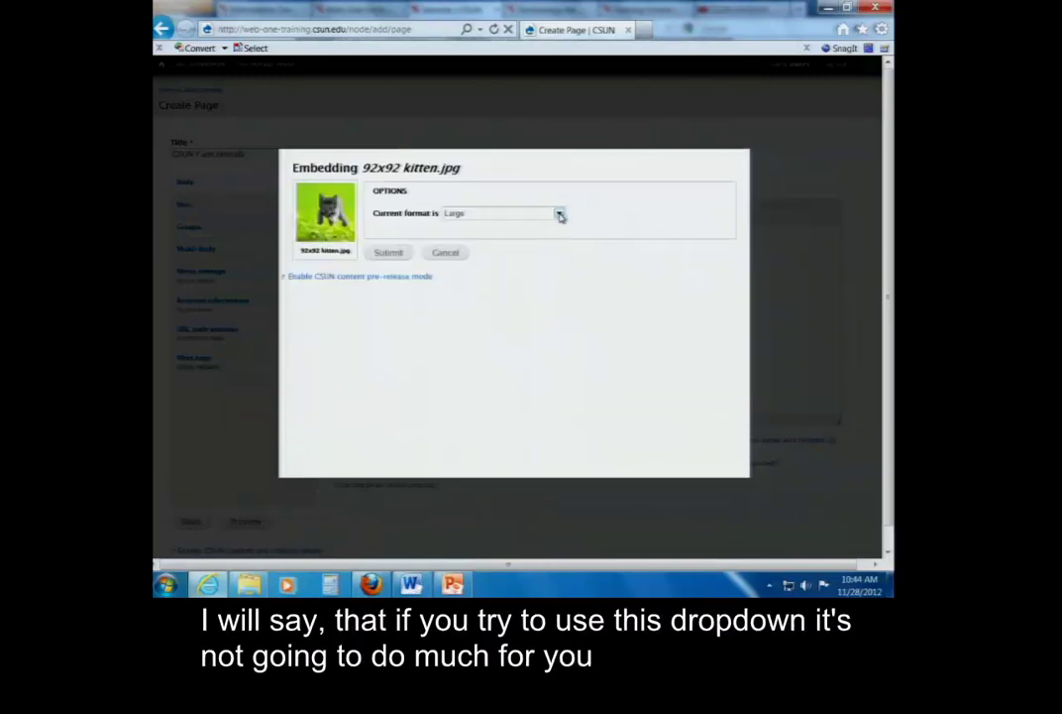
left_click(559, 214)
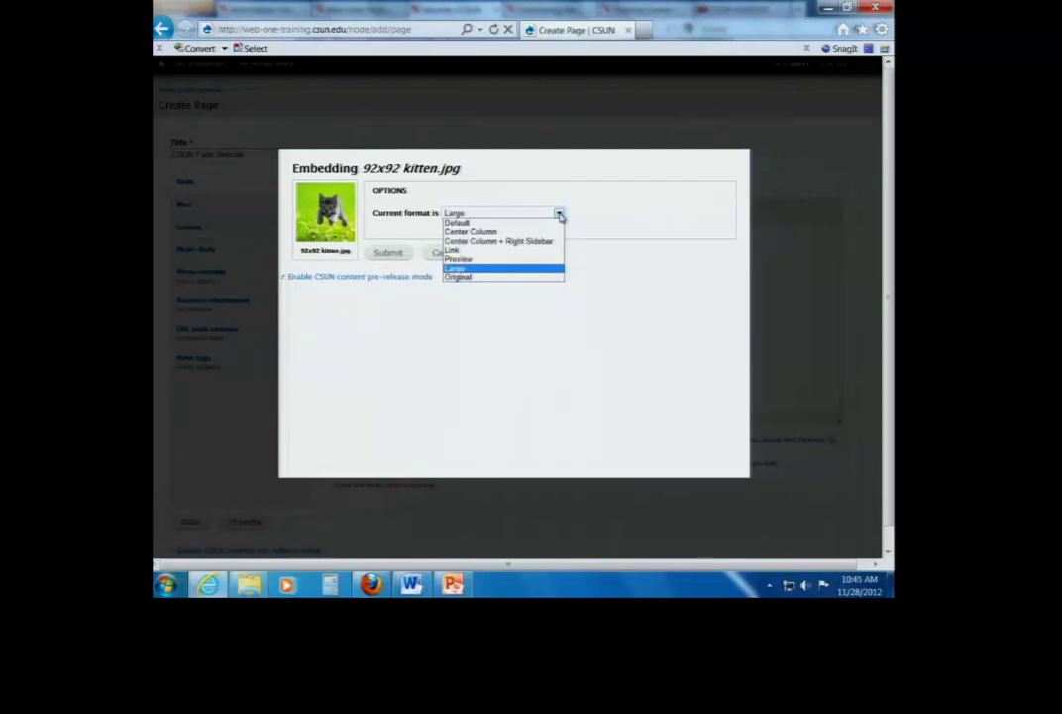
left_click(394, 260)
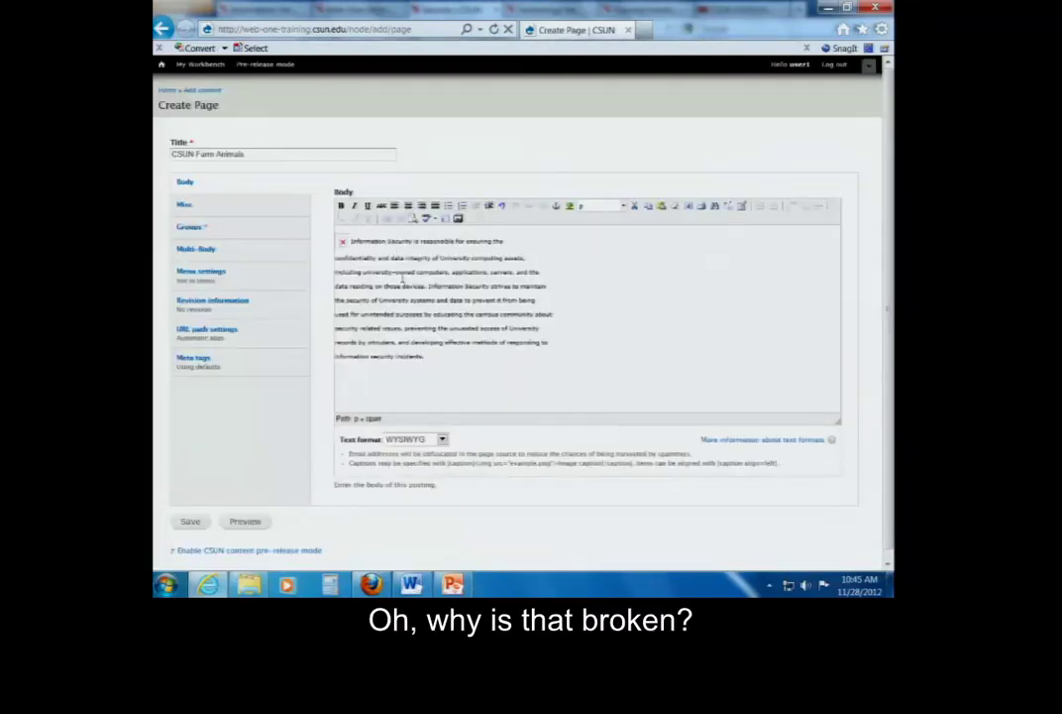
Step: Inspect the kitten image placeholder at the start of the body text
left_click(342, 241)
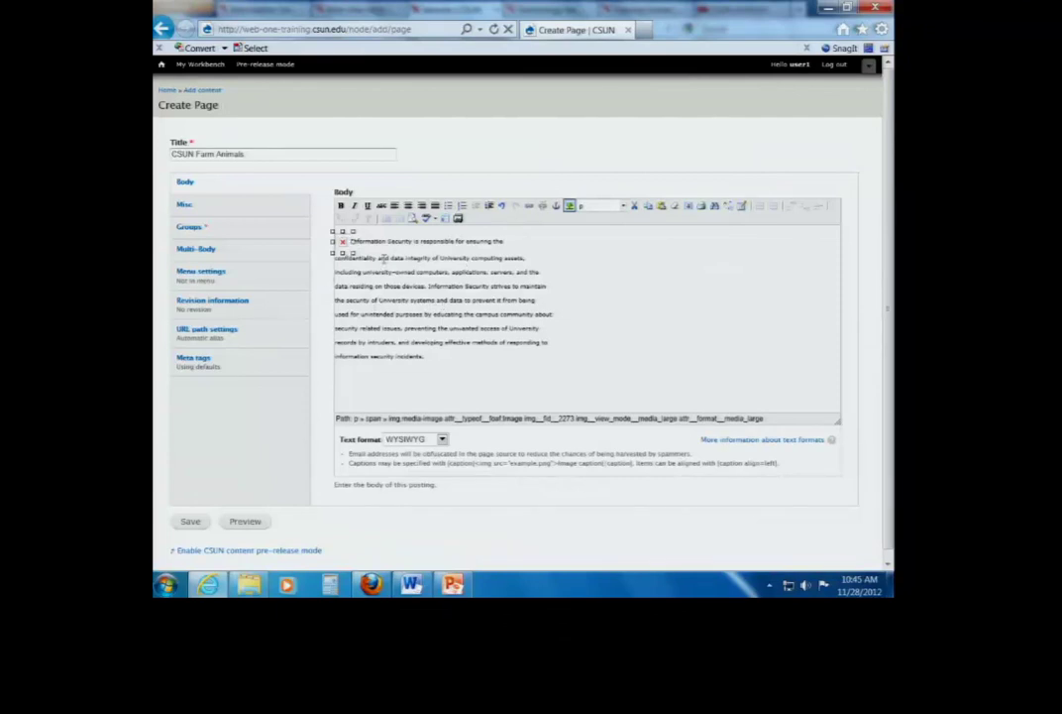
left_click(371, 258)
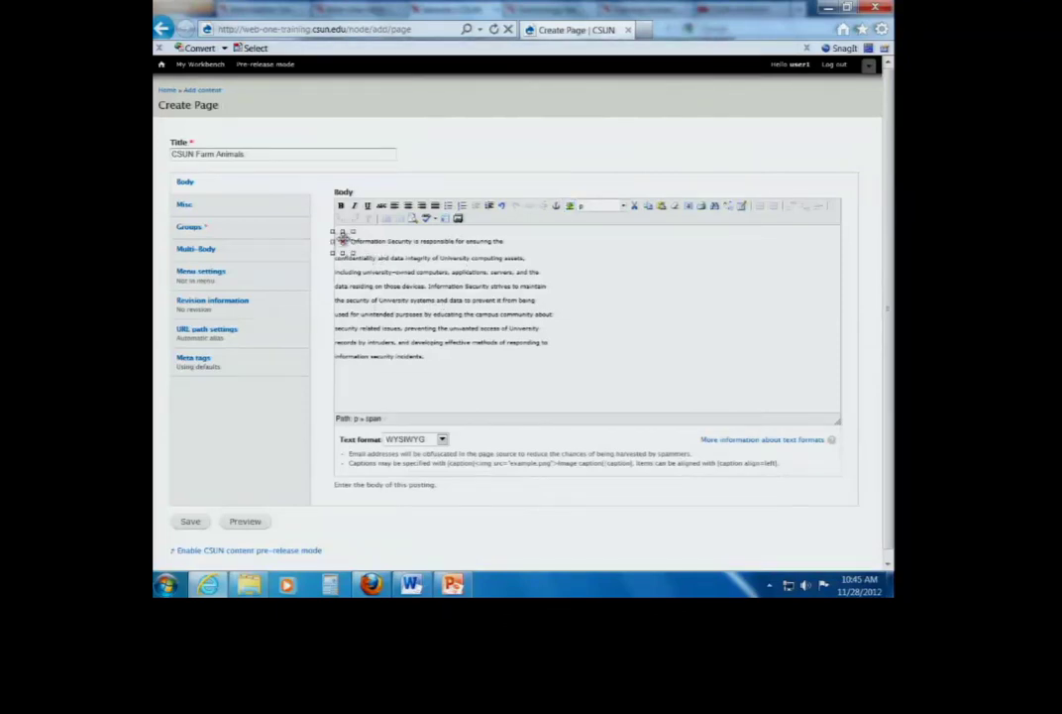
left_click(342, 239)
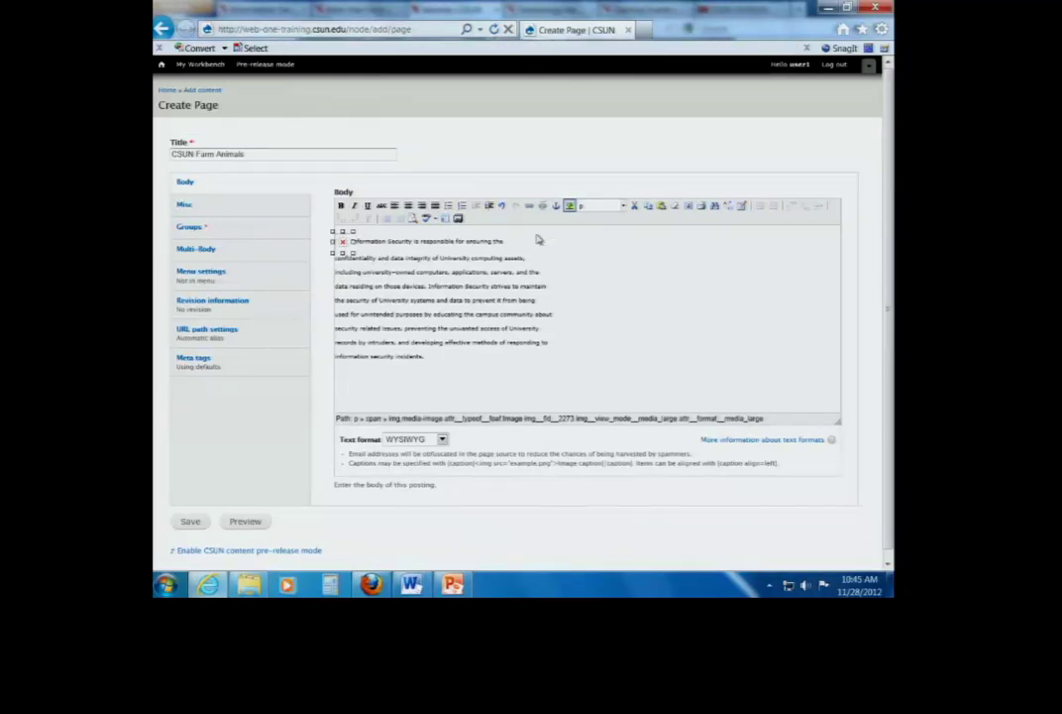
left_click(441, 352)
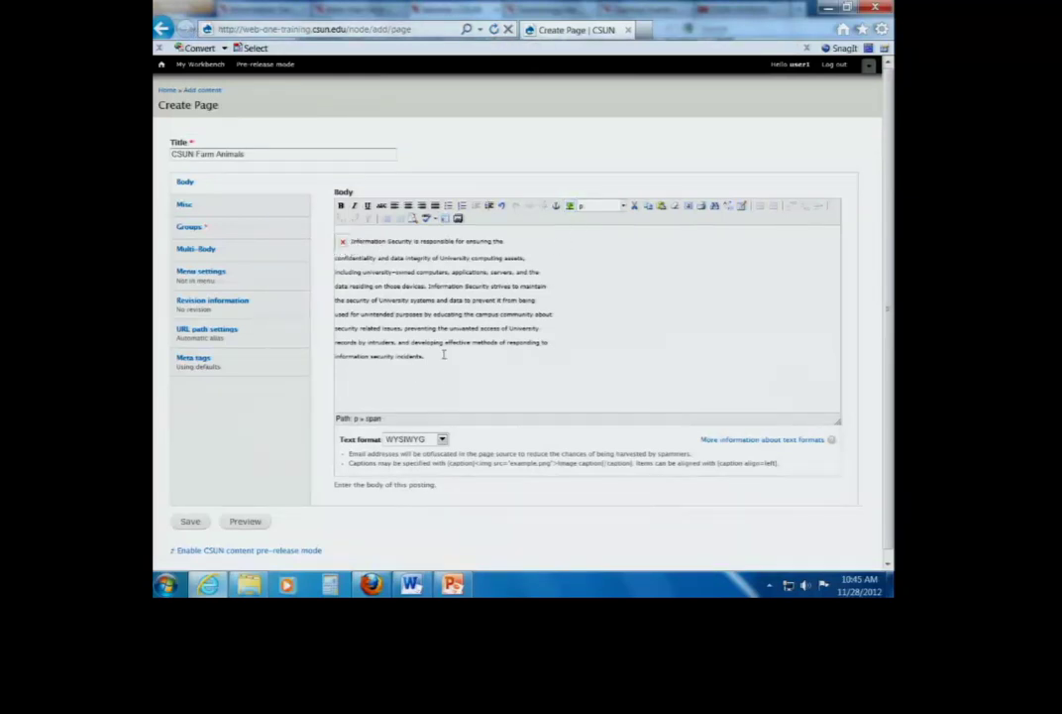
Step: Upload the image "92x92 cow" from the removable disk as new media for the page body
left_click(459, 218)
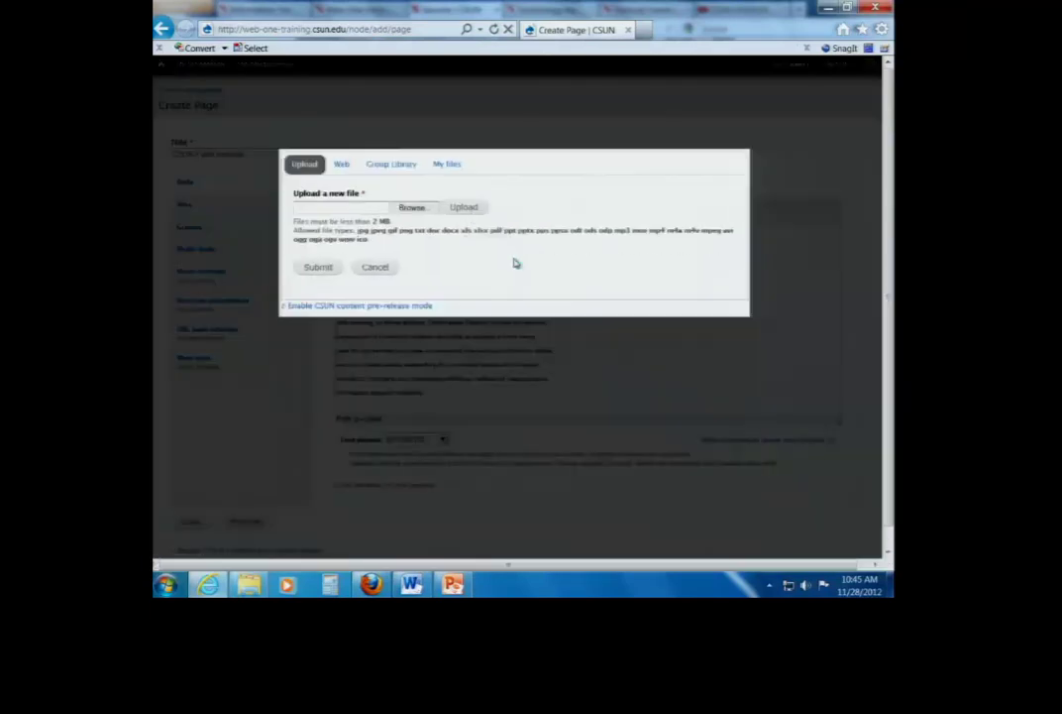
left_click(413, 208)
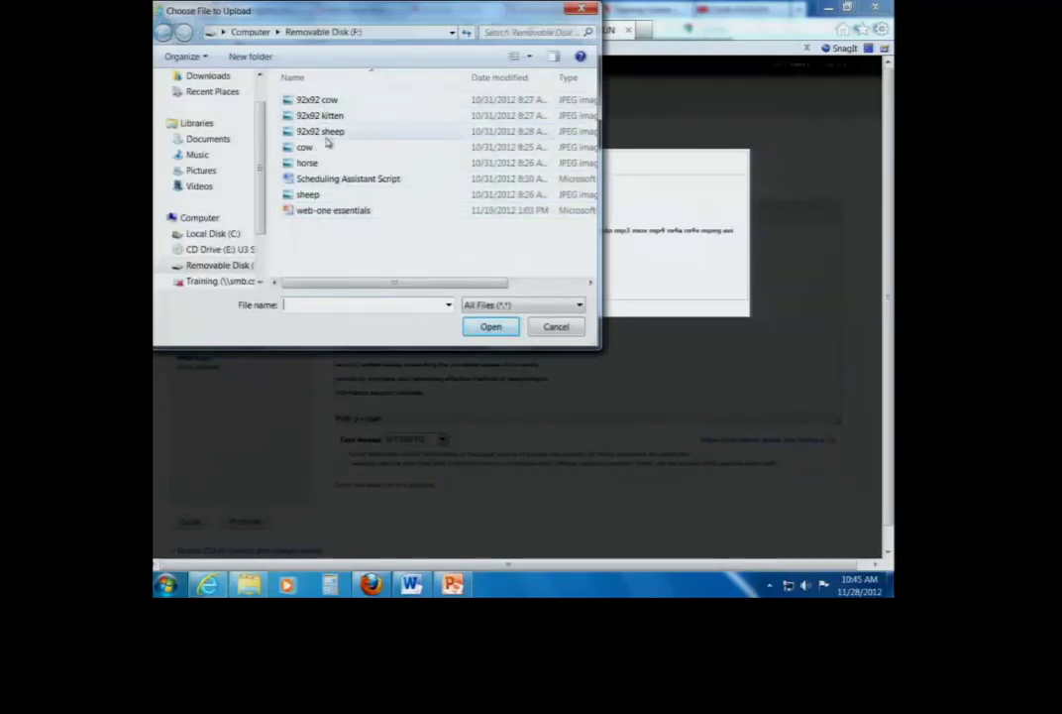
left_click(324, 132)
left_click(317, 100)
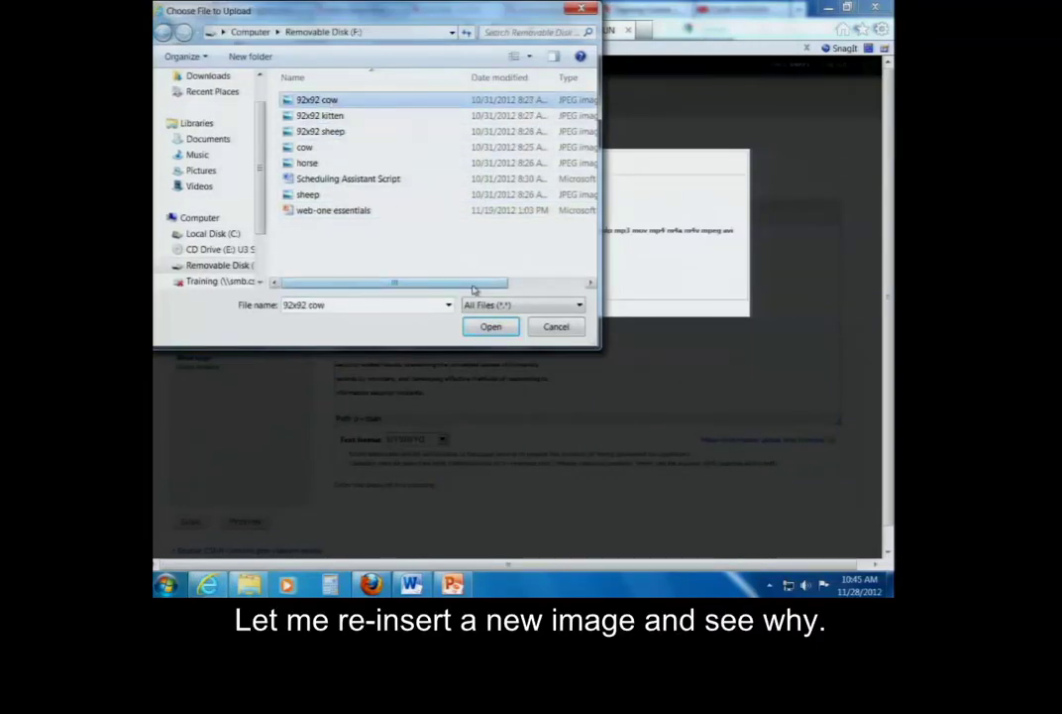
left_click(502, 327)
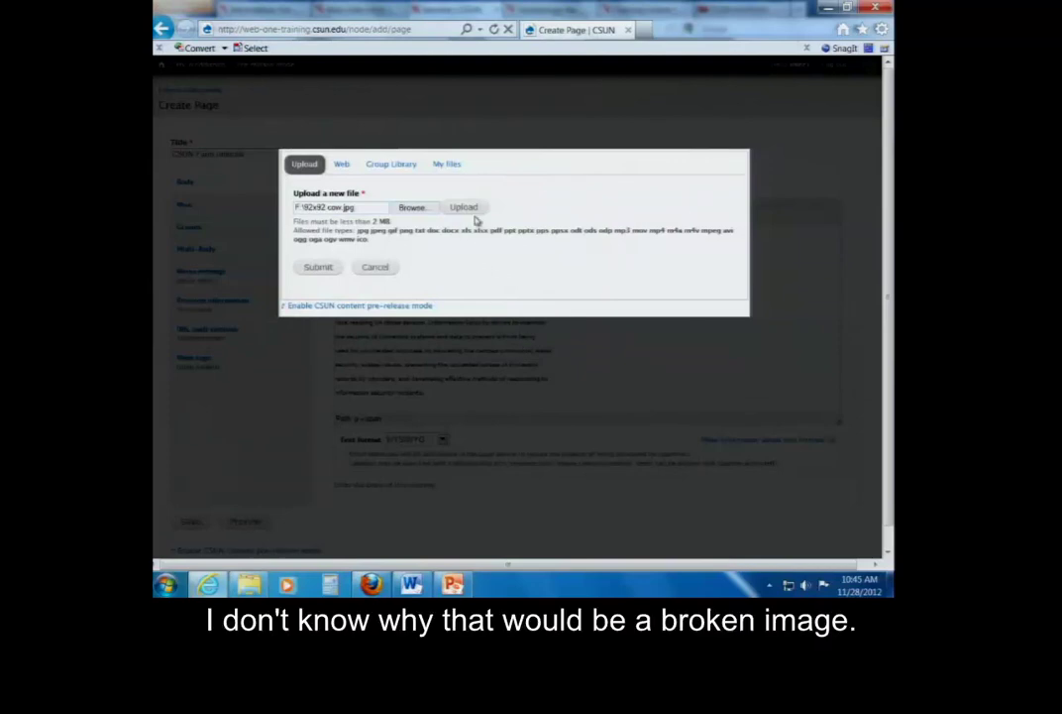
left_click(464, 208)
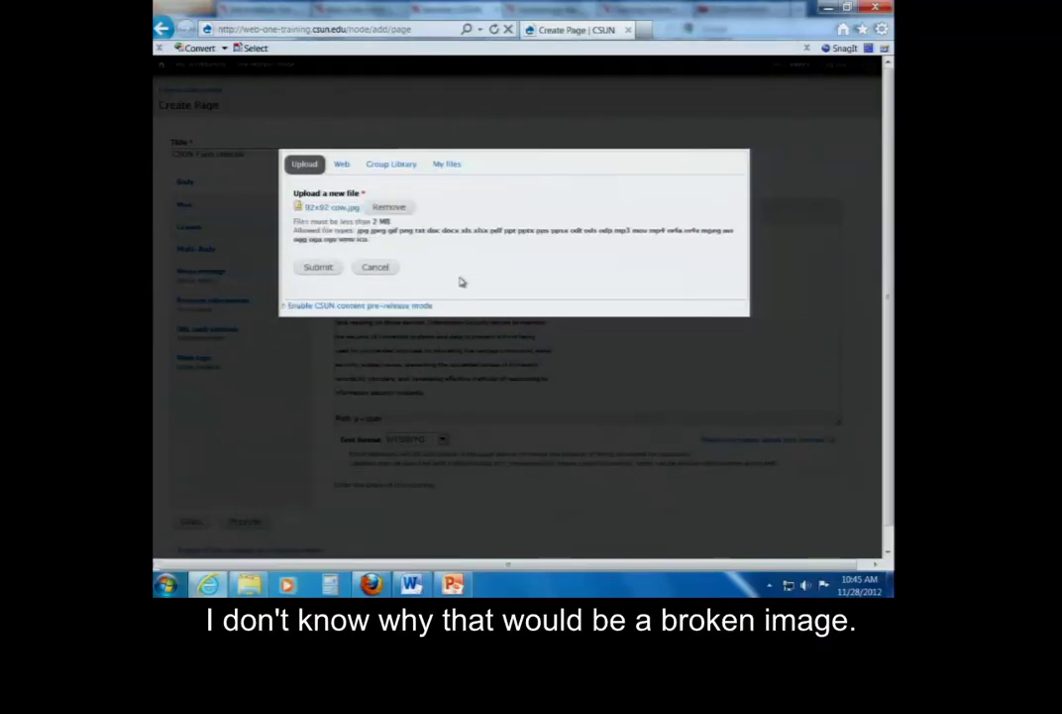
left_click(323, 269)
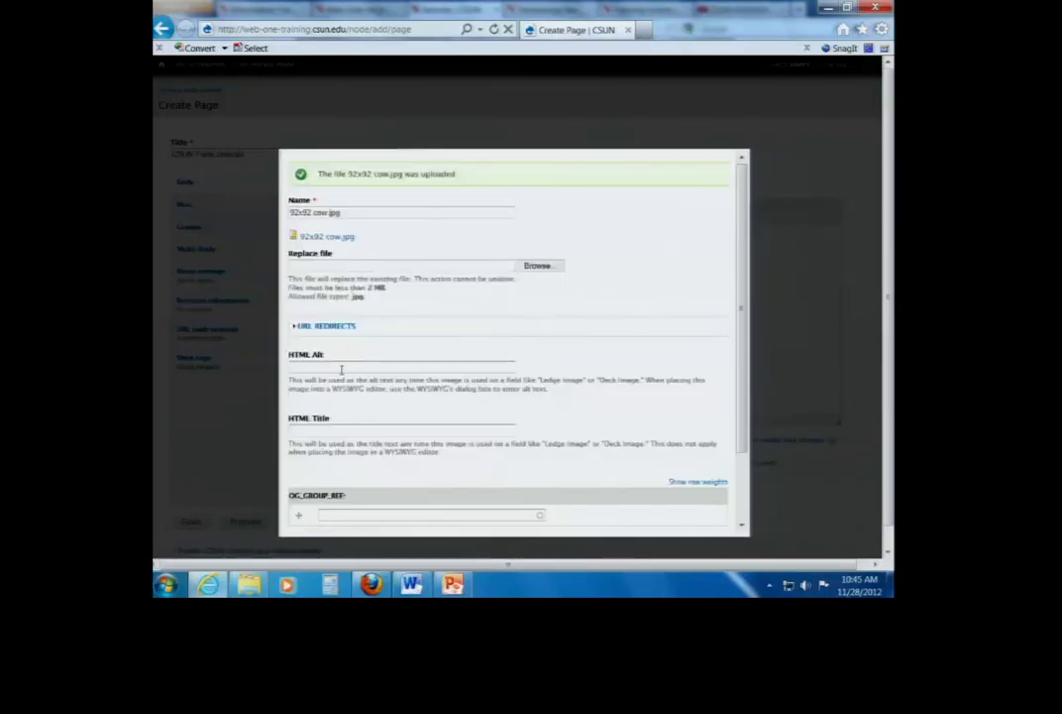
Step: Save the cow image with the HTML alt text "Cow" and embed it in the body in Large format
left_click(339, 369)
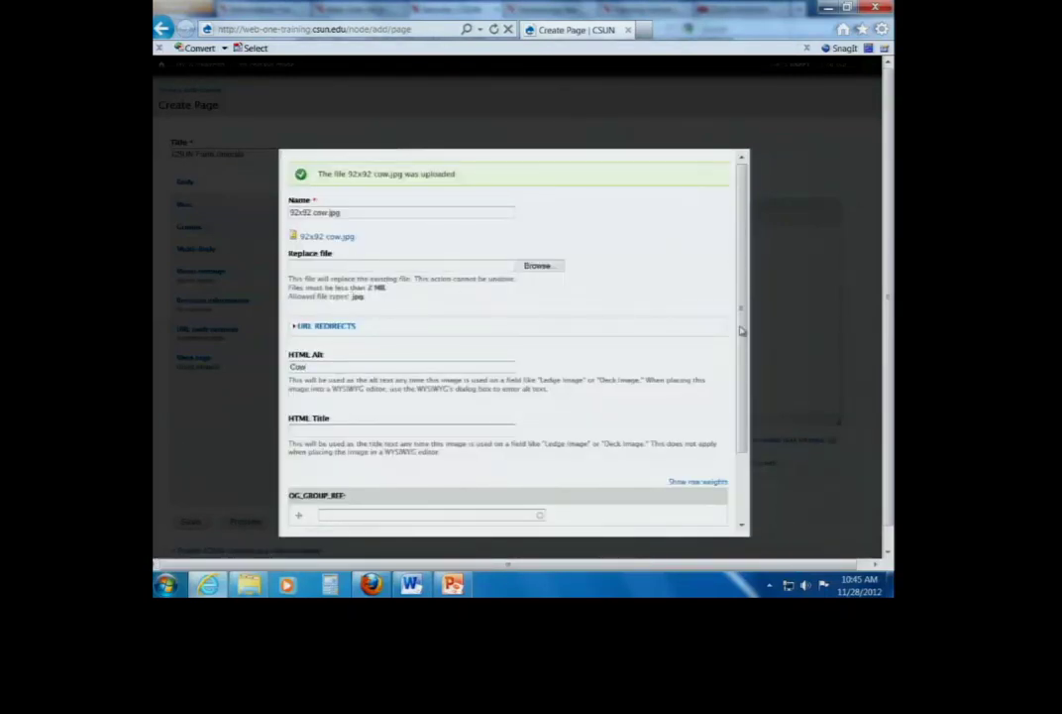
left_click_drag(743, 367, 741, 480)
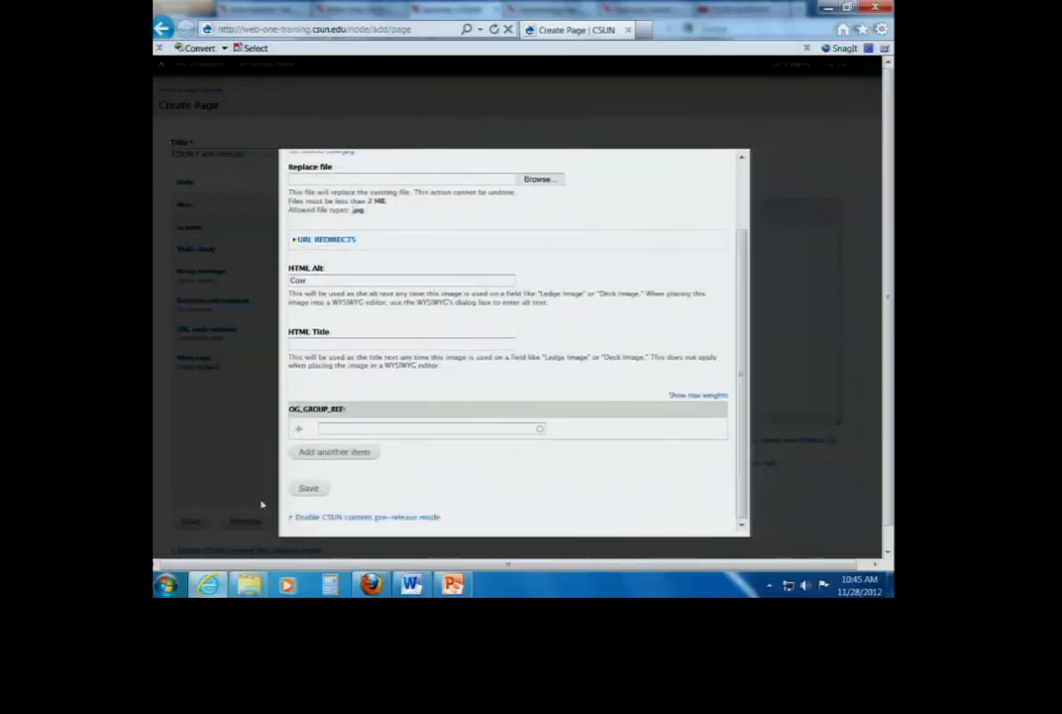
left_click(310, 491)
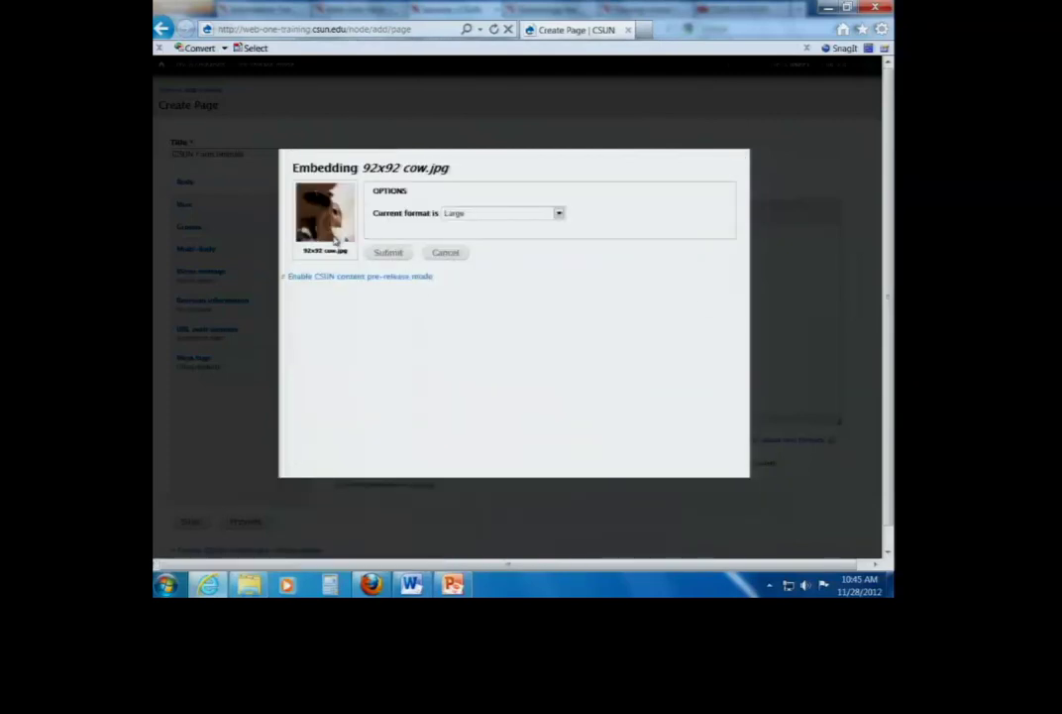
left_click(387, 254)
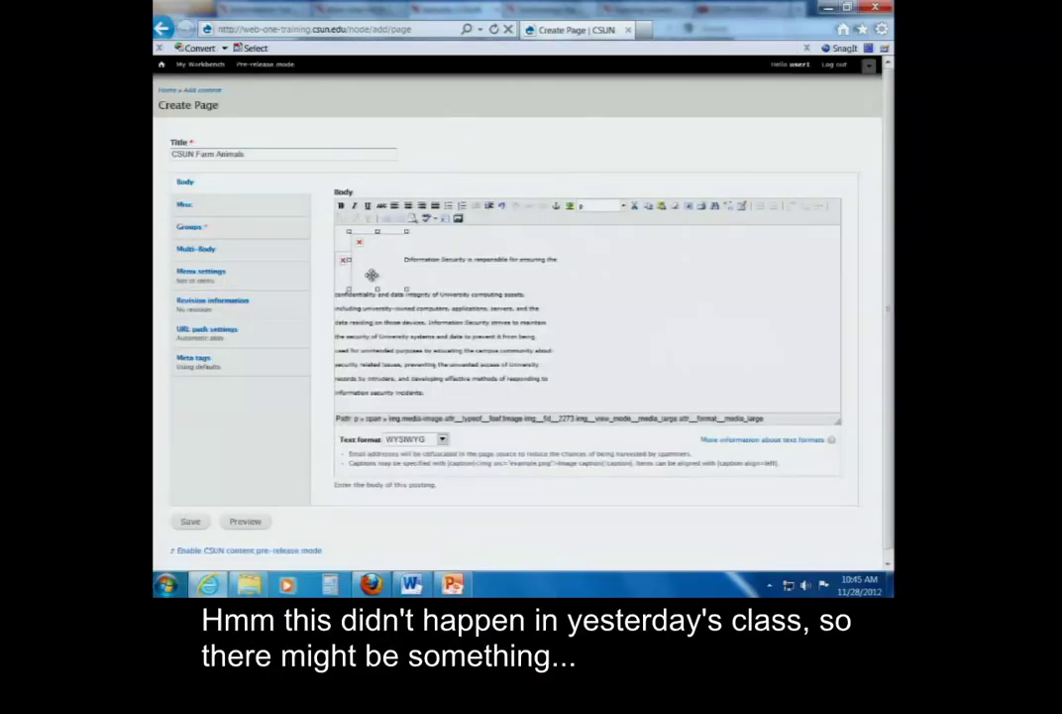
Step: Embed the image Koala.jpg from the group library at the start of the body text in Large format
left_click(372, 275)
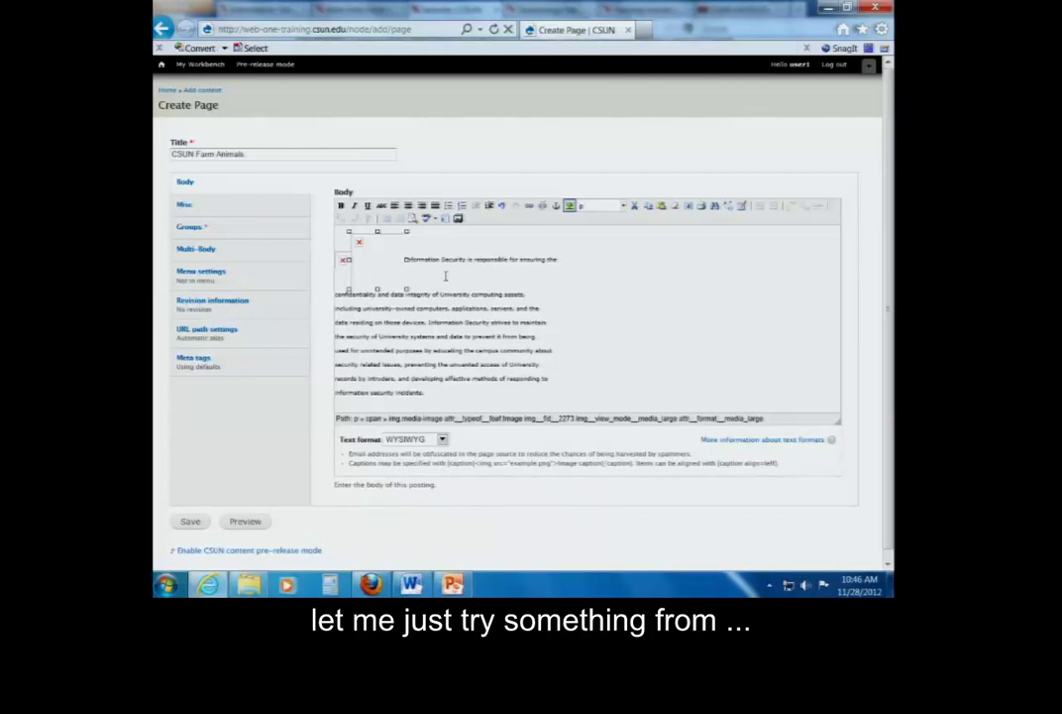
left_click(400, 277)
left_click(386, 270)
left_click(458, 220)
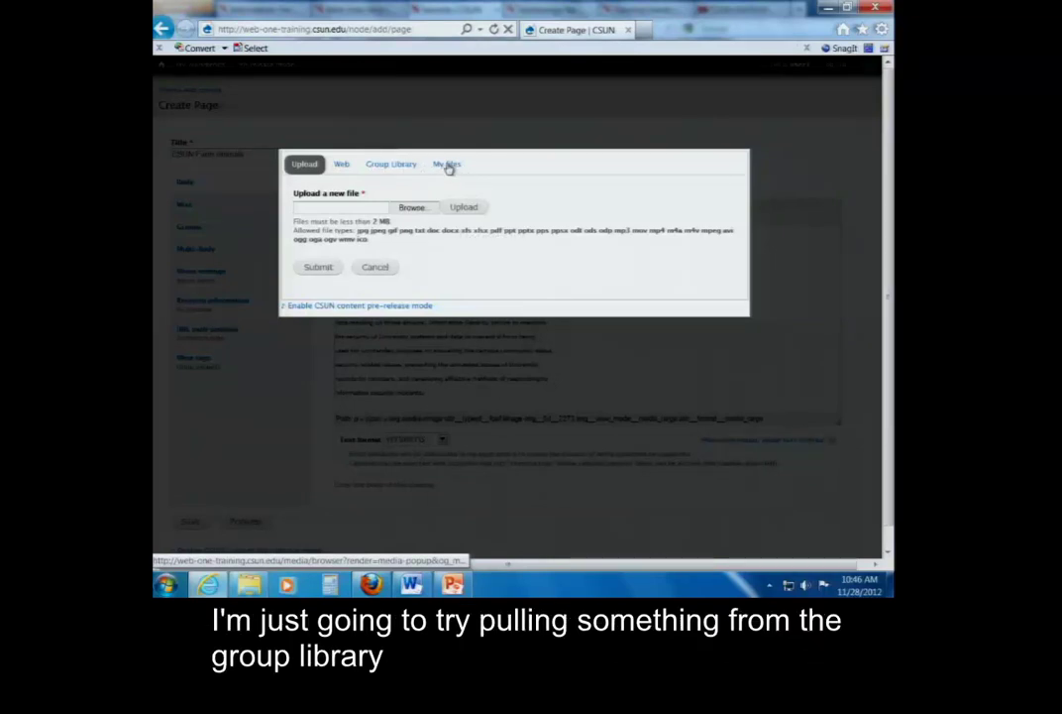
left_click(381, 166)
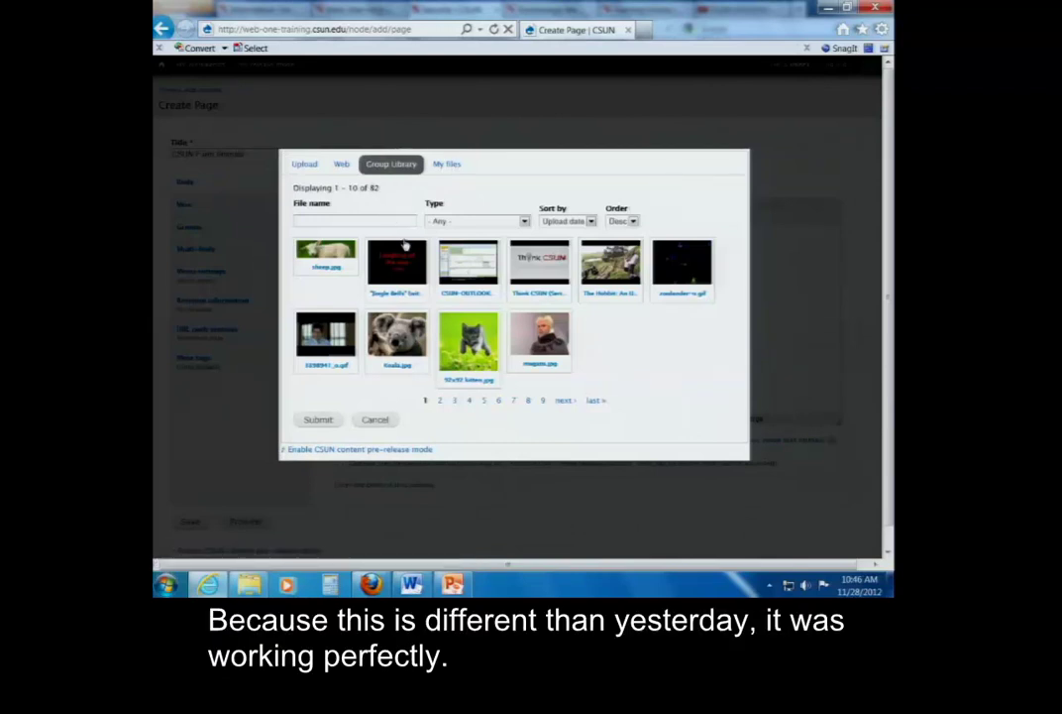
left_click(411, 342)
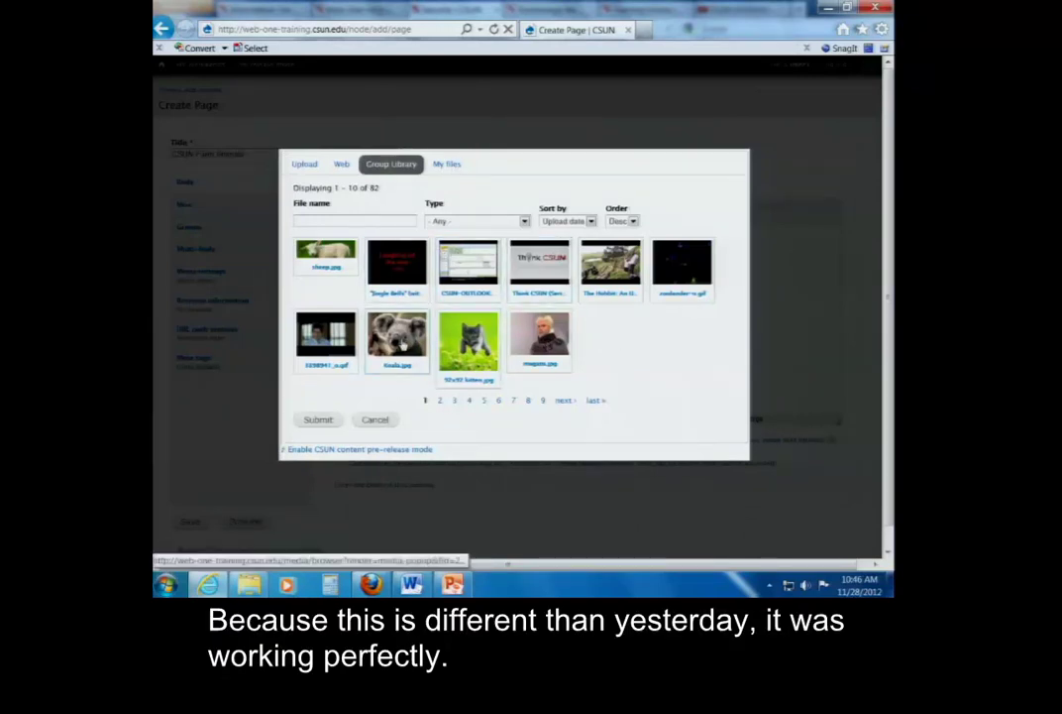
left_click(315, 420)
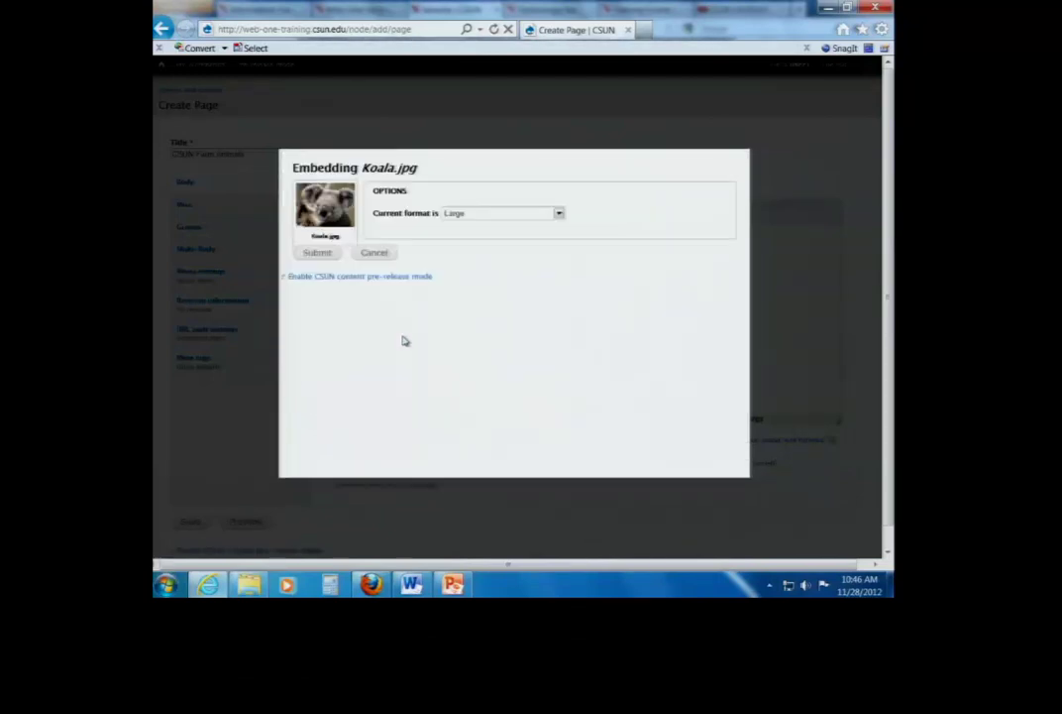
left_click(315, 255)
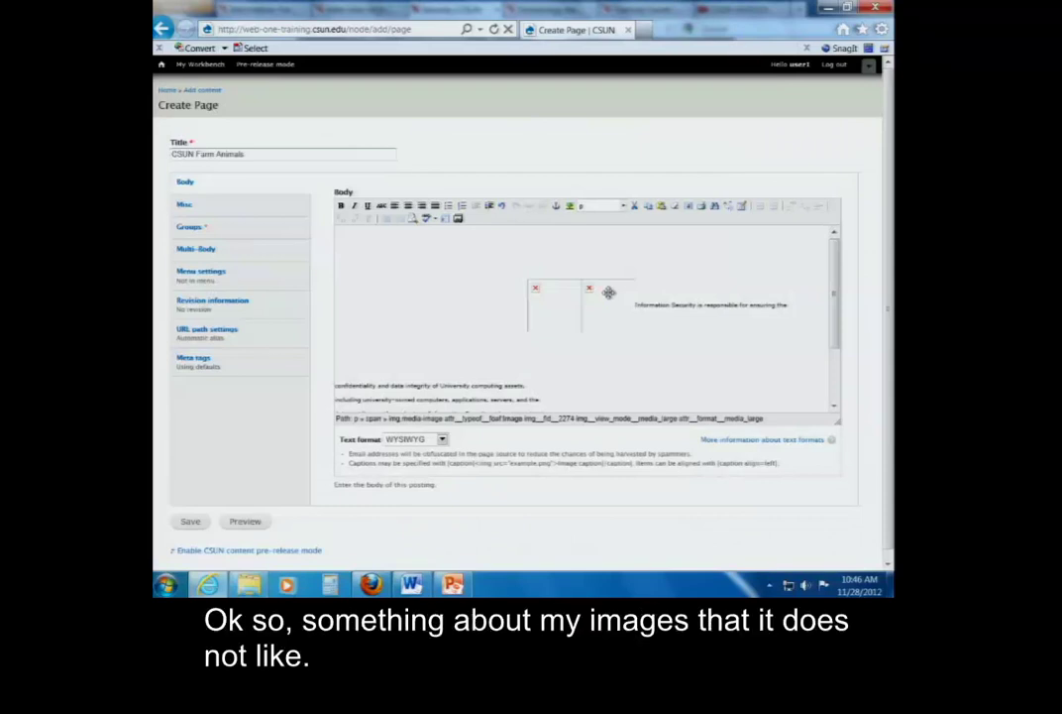
Step: Delete the broken kitten and cow image placeholders beside the koala image in the body
left_click(551, 306)
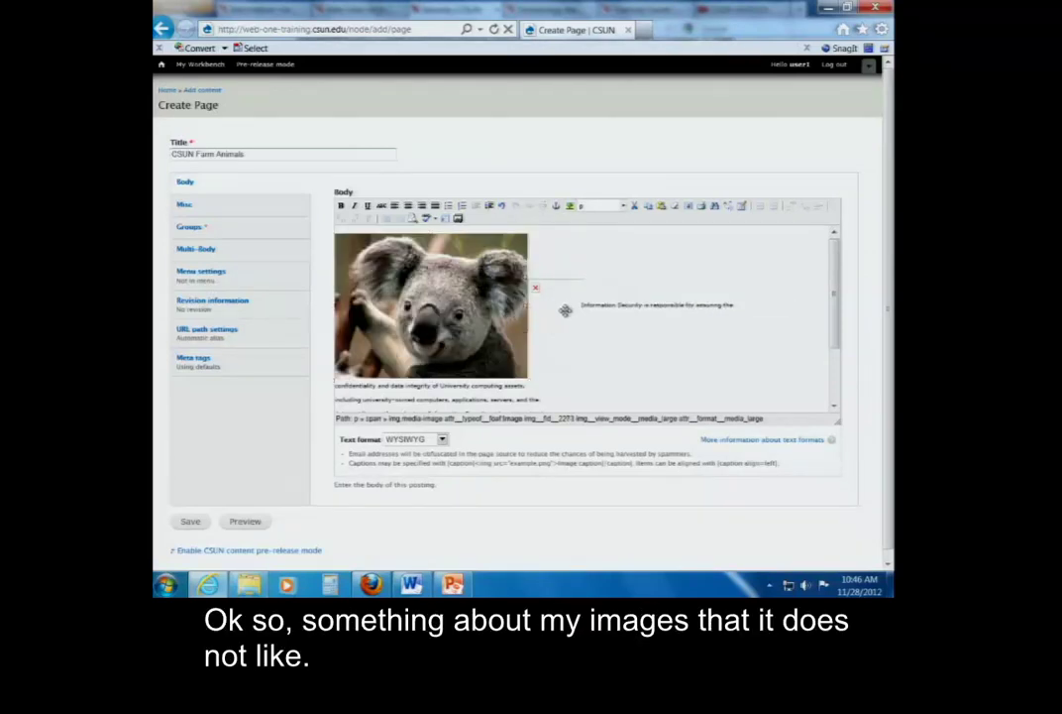
key("Delete")
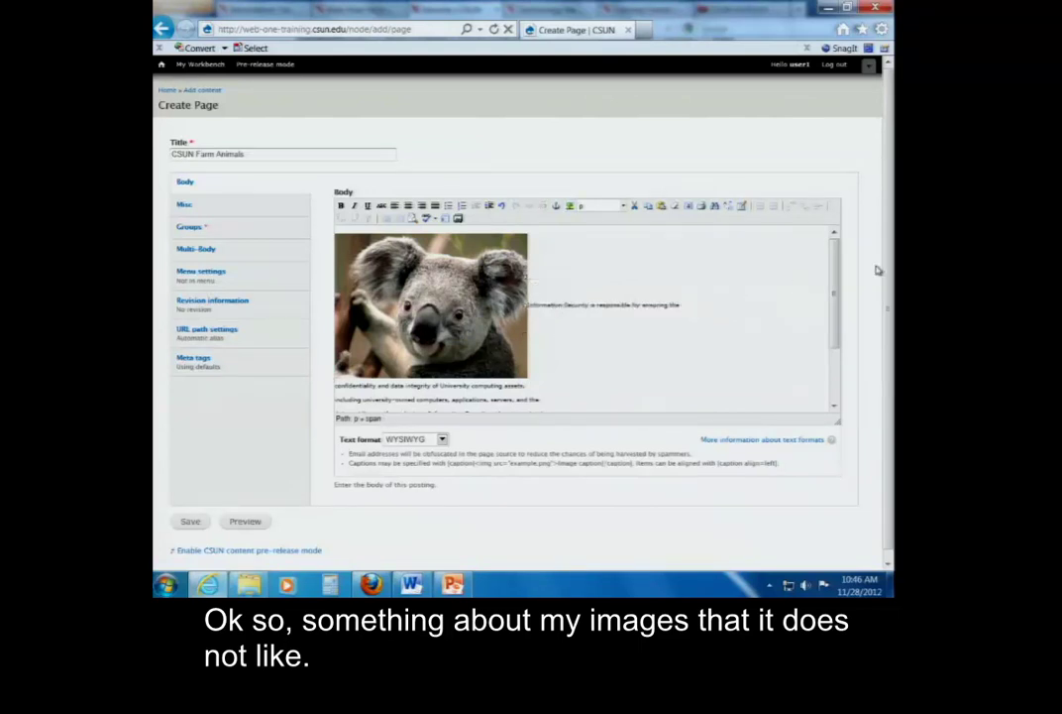
left_click_drag(834, 302, 835, 337)
scroll(834, 336, "up", 3)
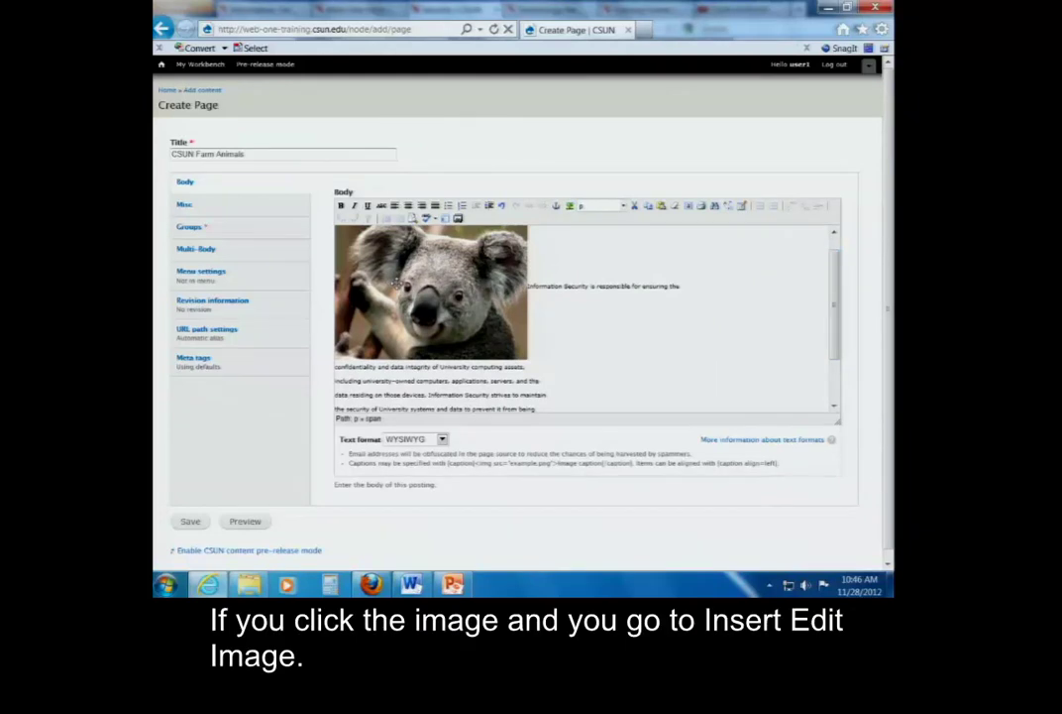
Step: Set the koala image's alignment to Middle in its appearance properties and update it without an image description
left_click(444, 303)
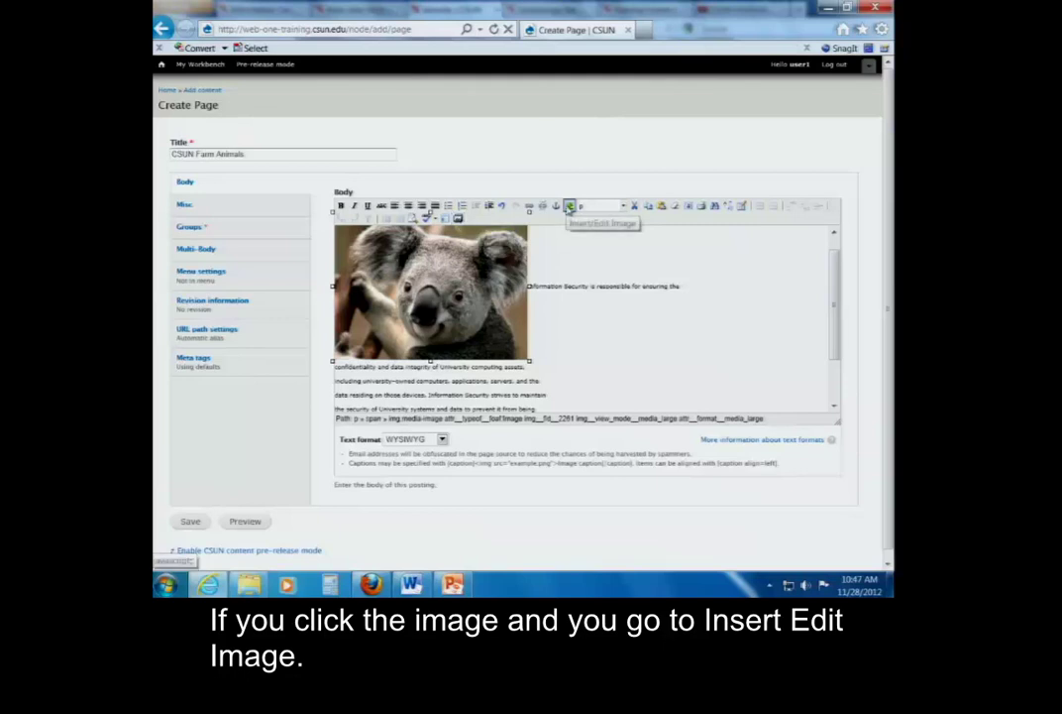
left_click(569, 207)
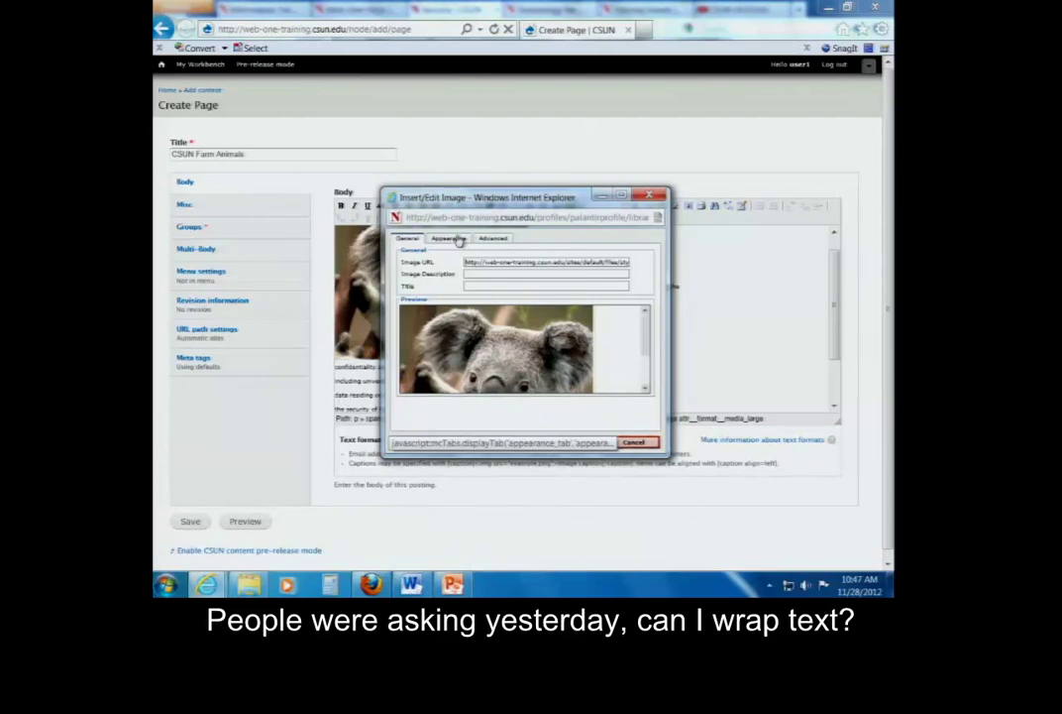
left_click(457, 243)
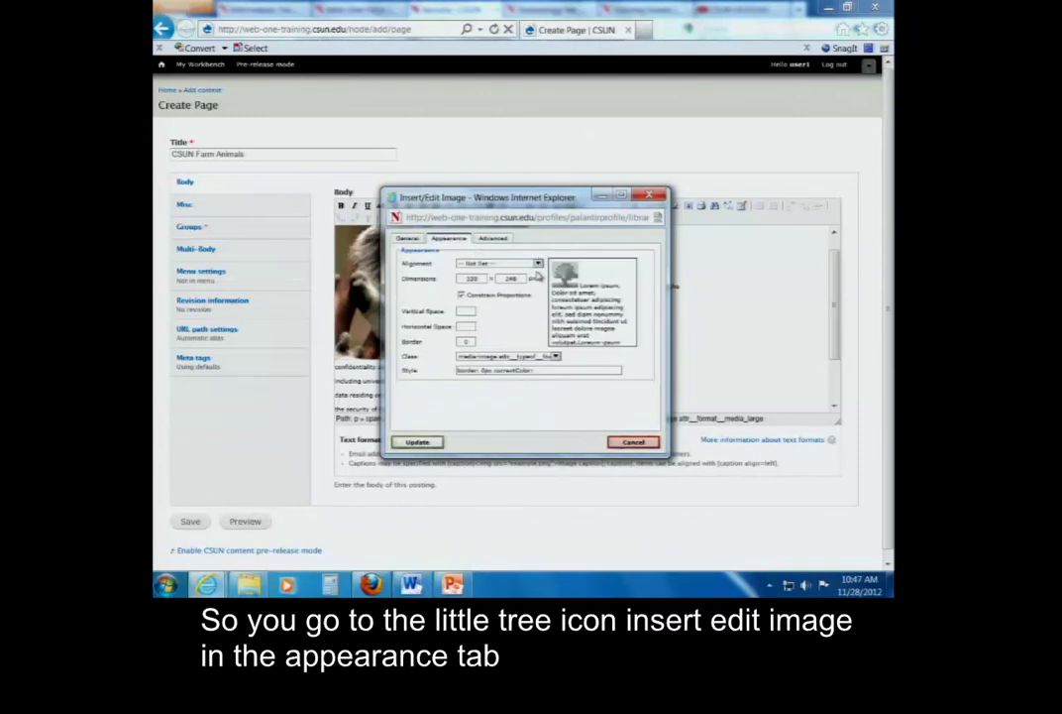
left_click(538, 263)
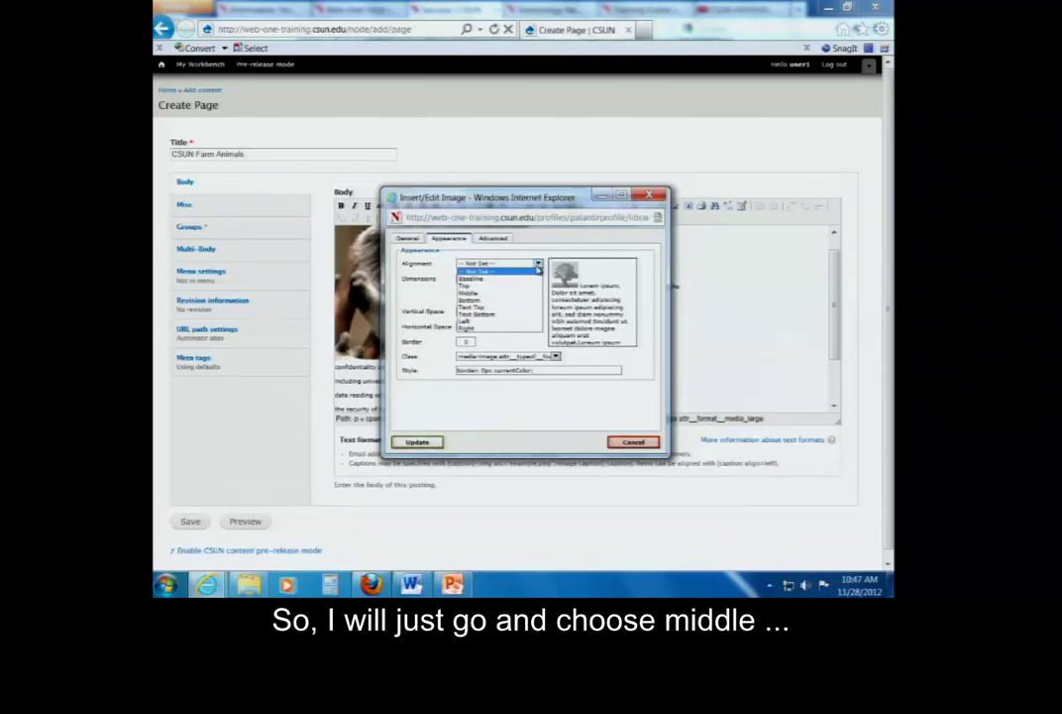
left_click(472, 293)
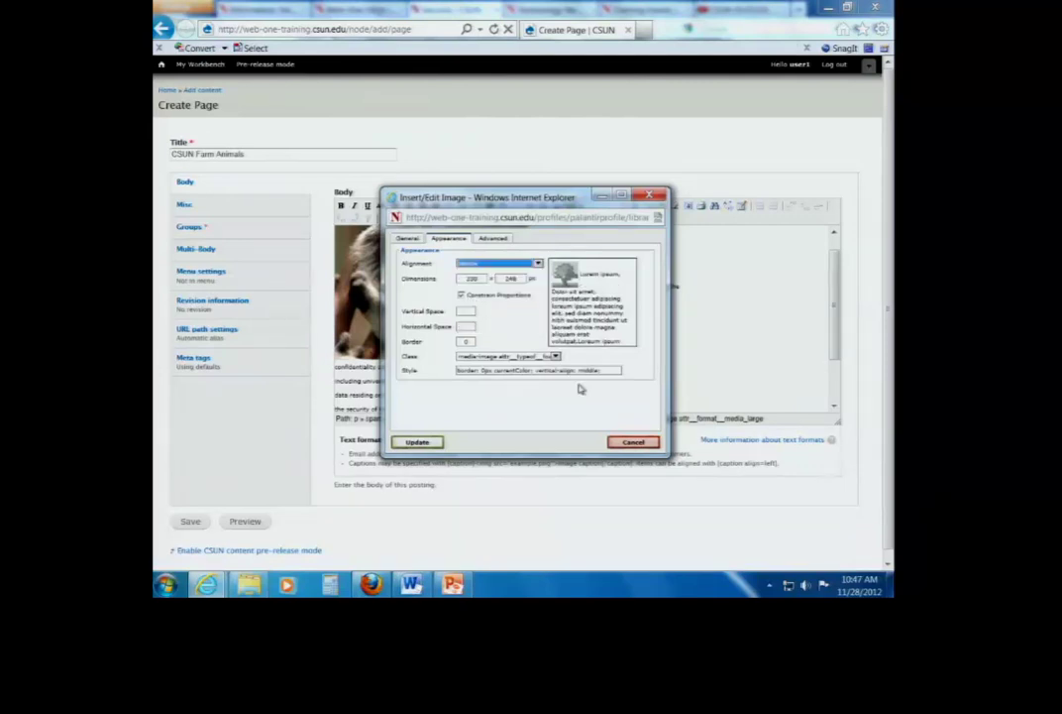
left_click(416, 442)
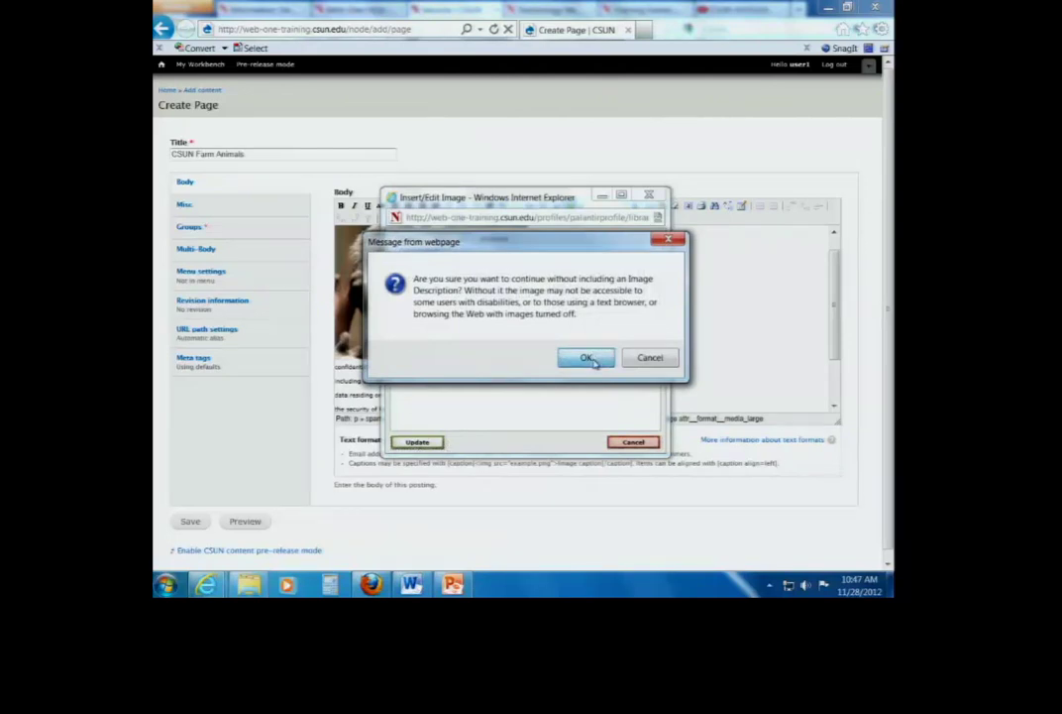
left_click(593, 361)
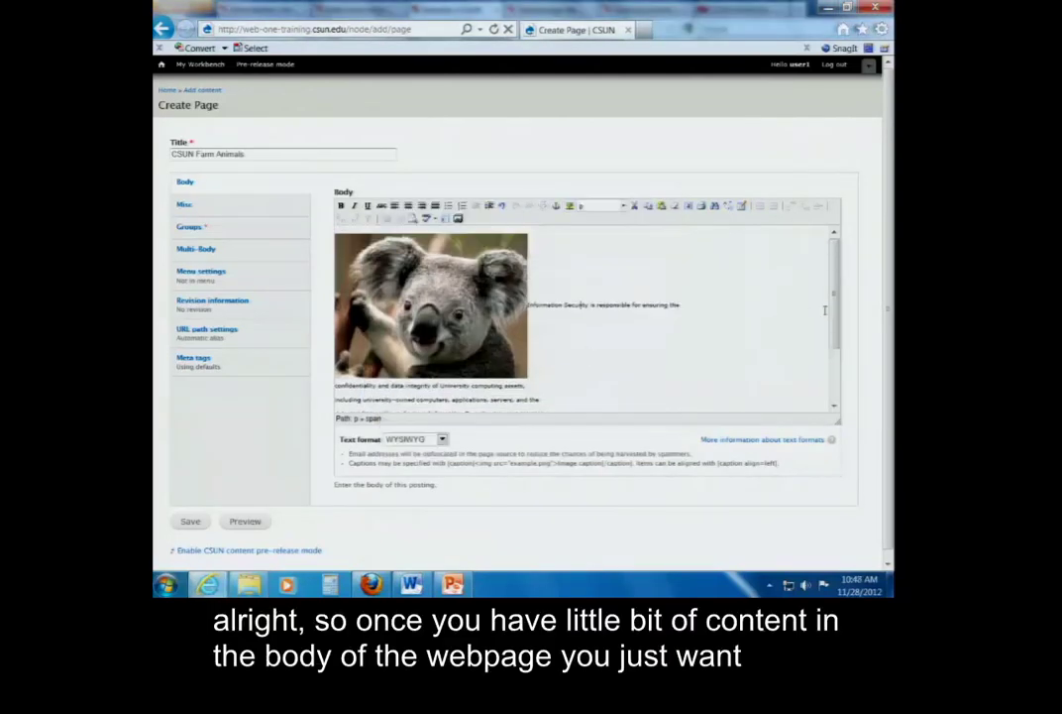
scroll(825, 310, "down", 3)
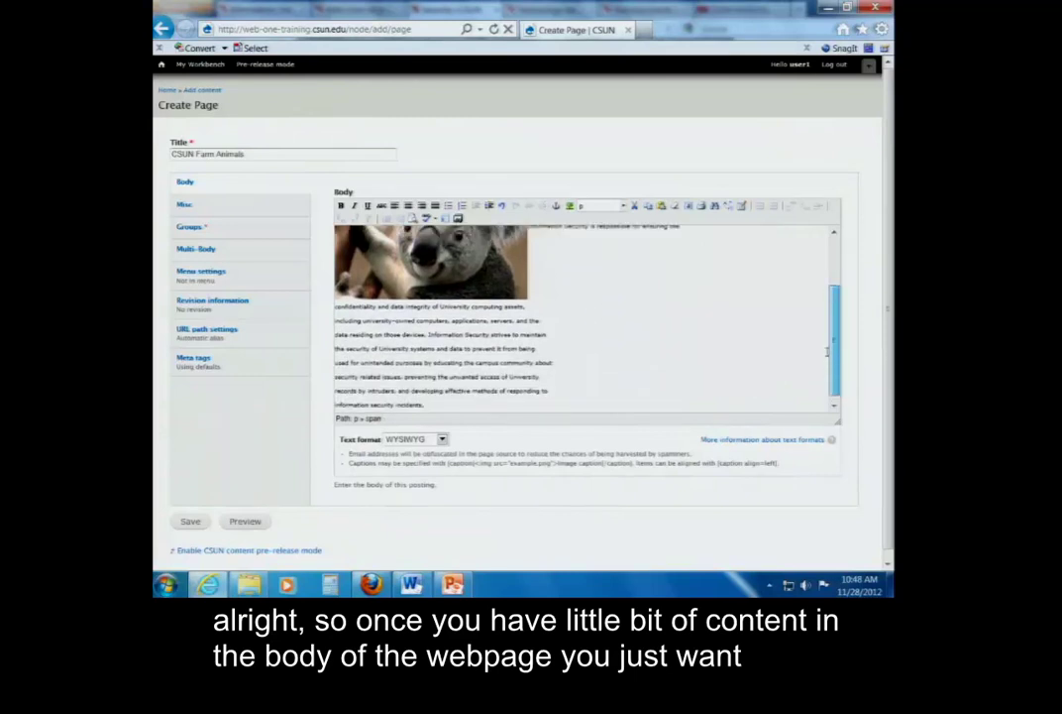
scroll(827, 351, "up", 3)
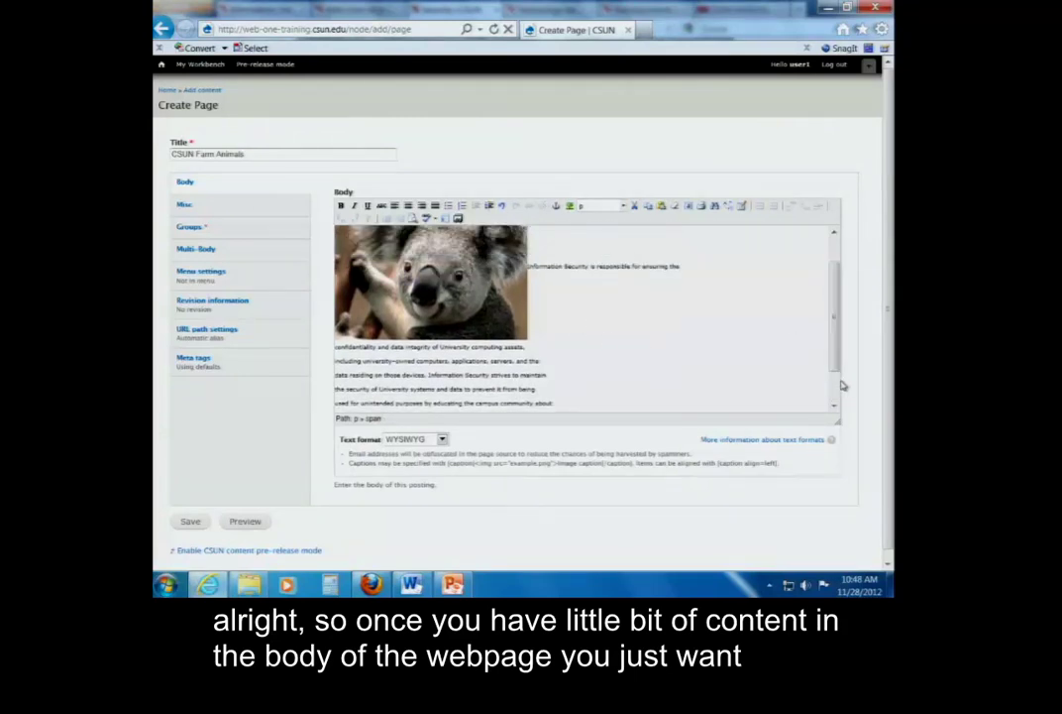